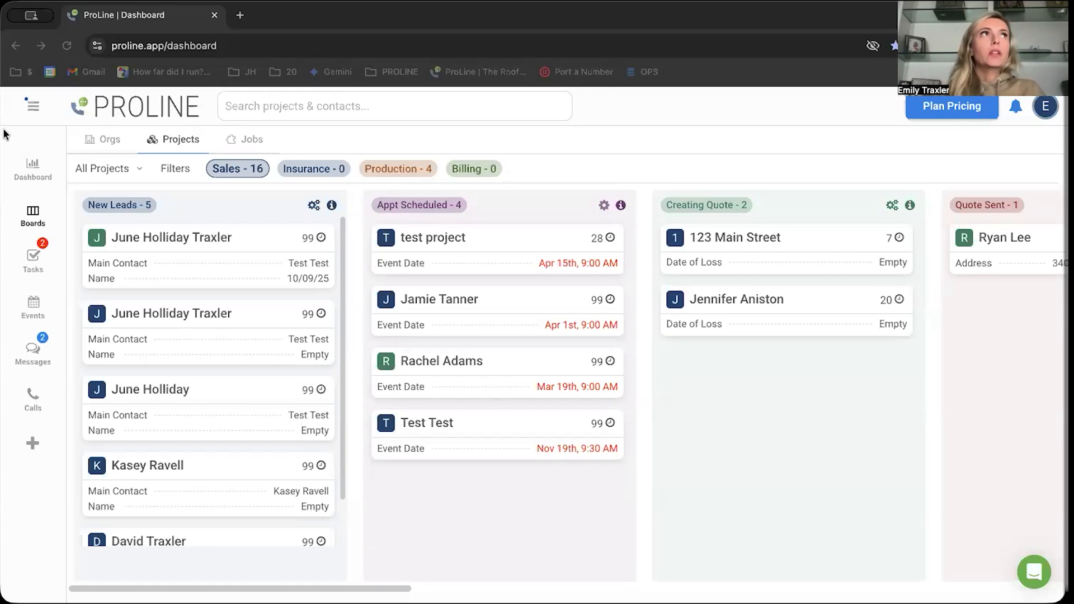
- Open the New Features page in the company settings and view the Invoice Line Items feature
left_click(32, 110)
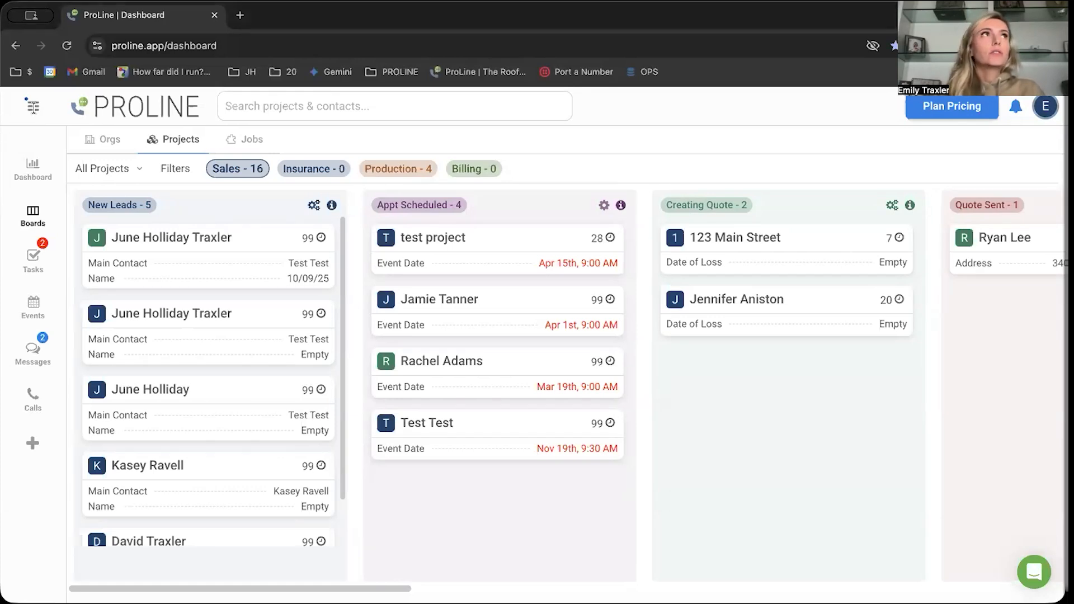
scroll(86, 470, "down", 2)
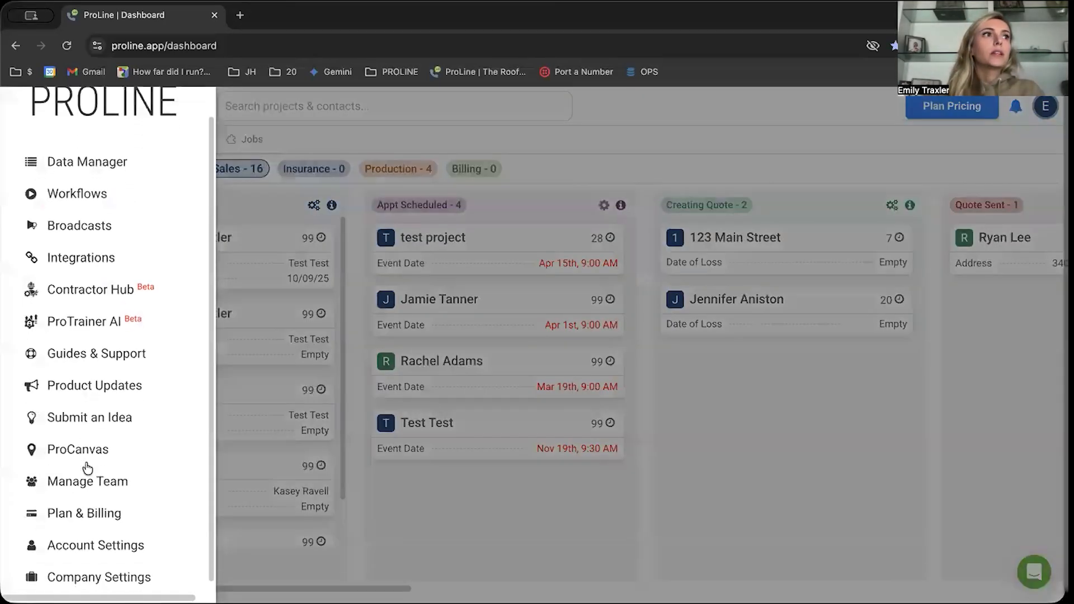
left_click(114, 566)
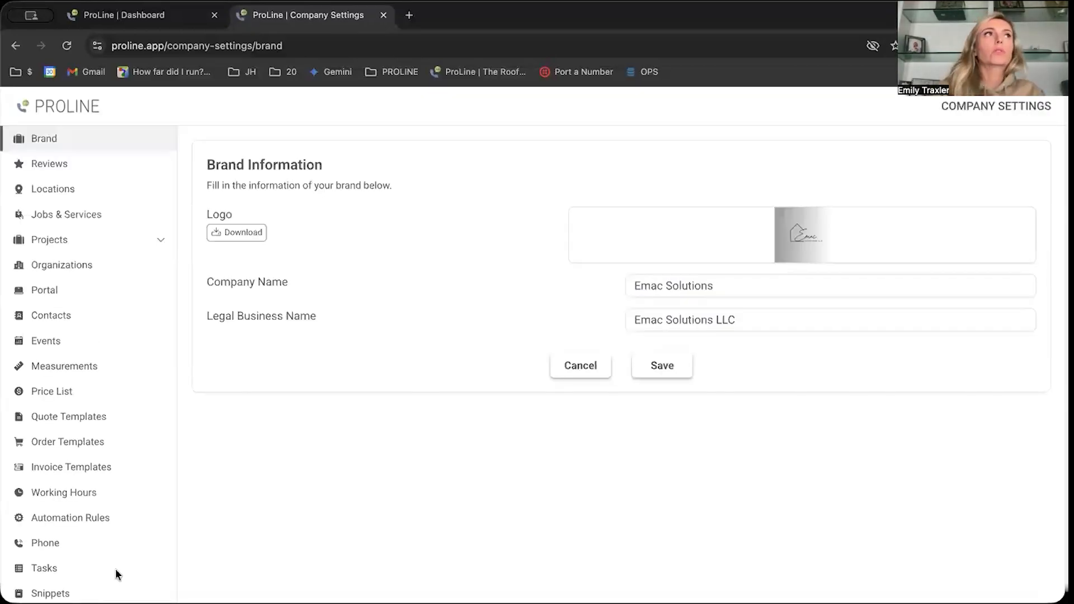
scroll(71, 381, "down", 1)
scroll(72, 380, "down", 2)
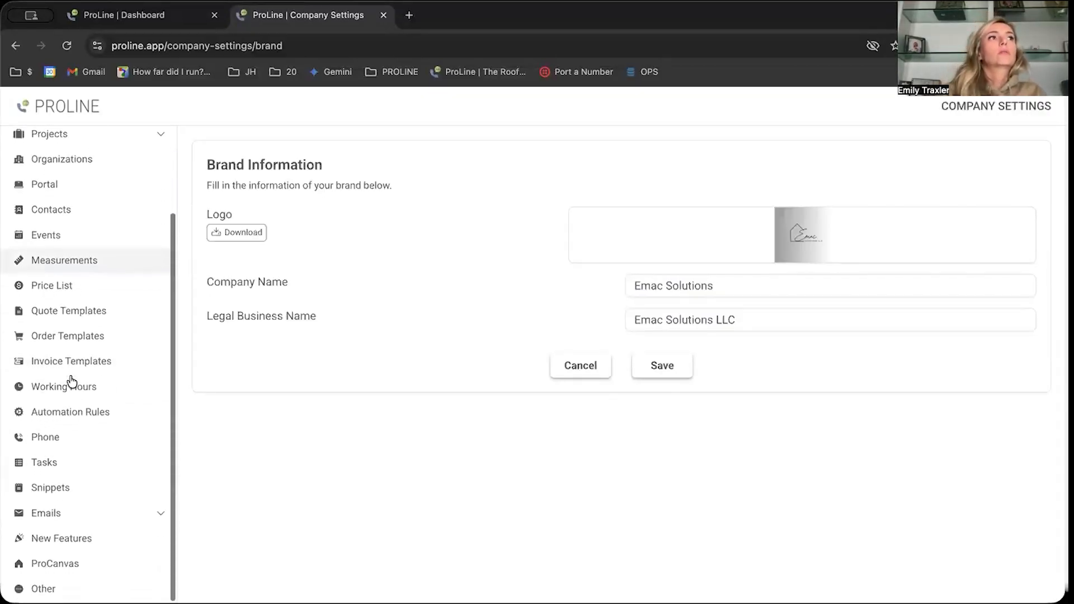
left_click(84, 540)
scroll(434, 358, "down", 3)
scroll(434, 363, "down", 3)
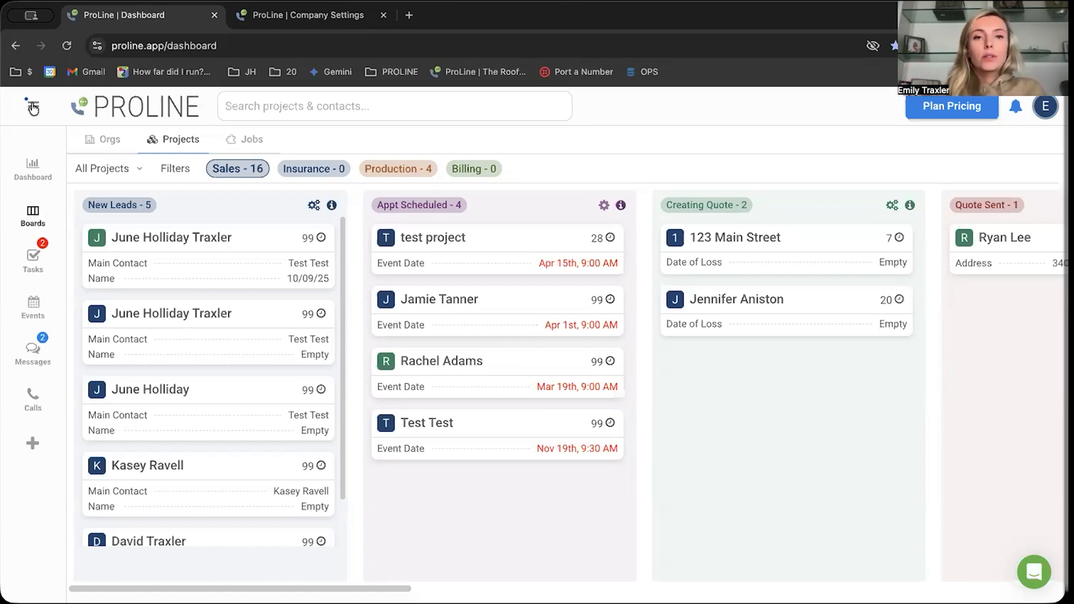
- Return to the company settings and open the price list at its unlinked items
left_click(301, 17)
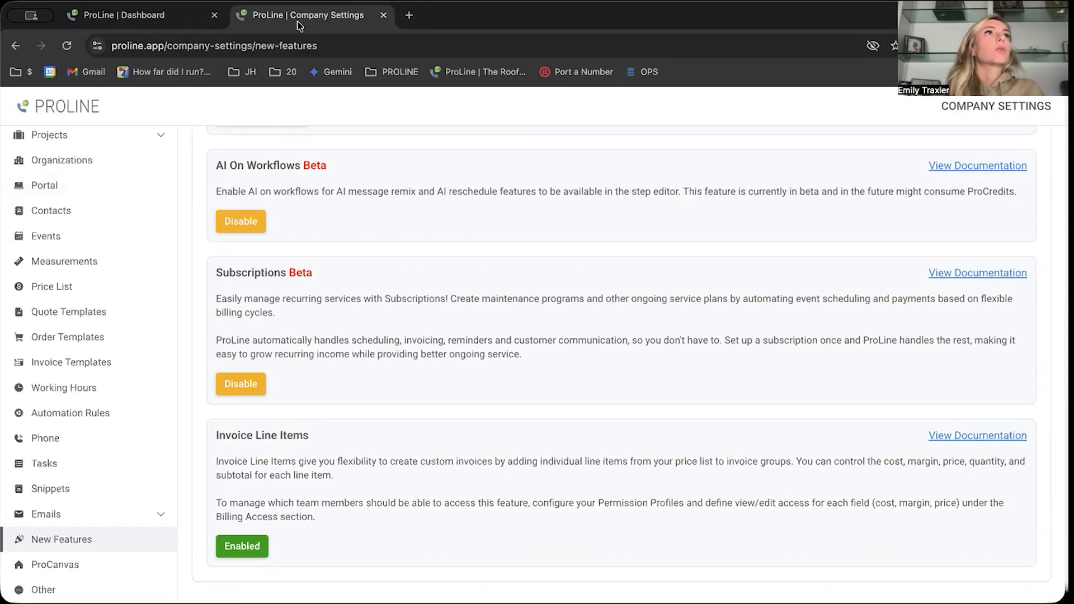
scroll(103, 306, "up", 3)
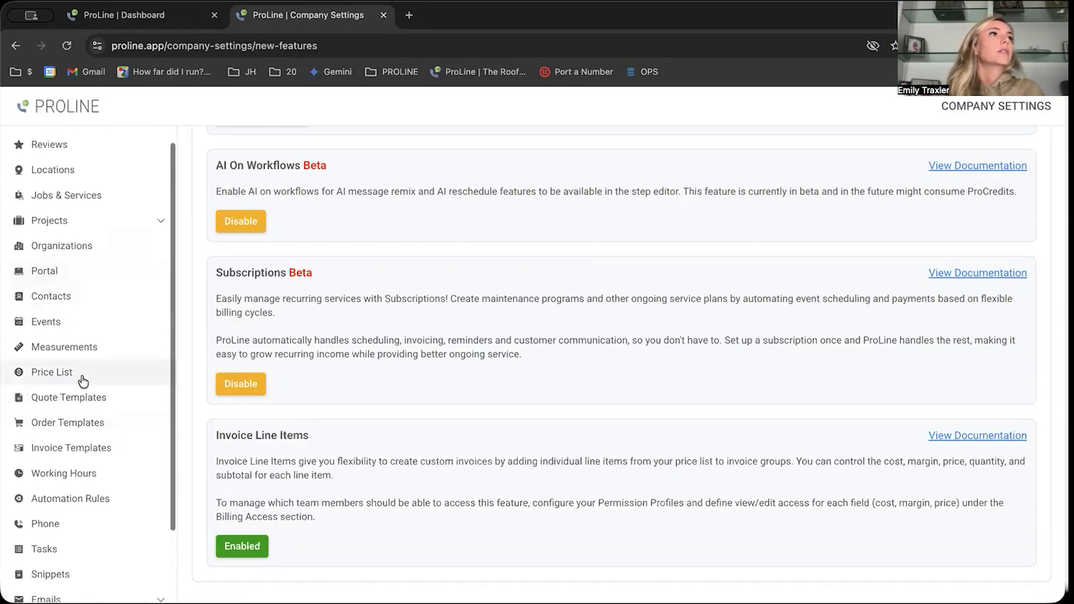
left_click(80, 374)
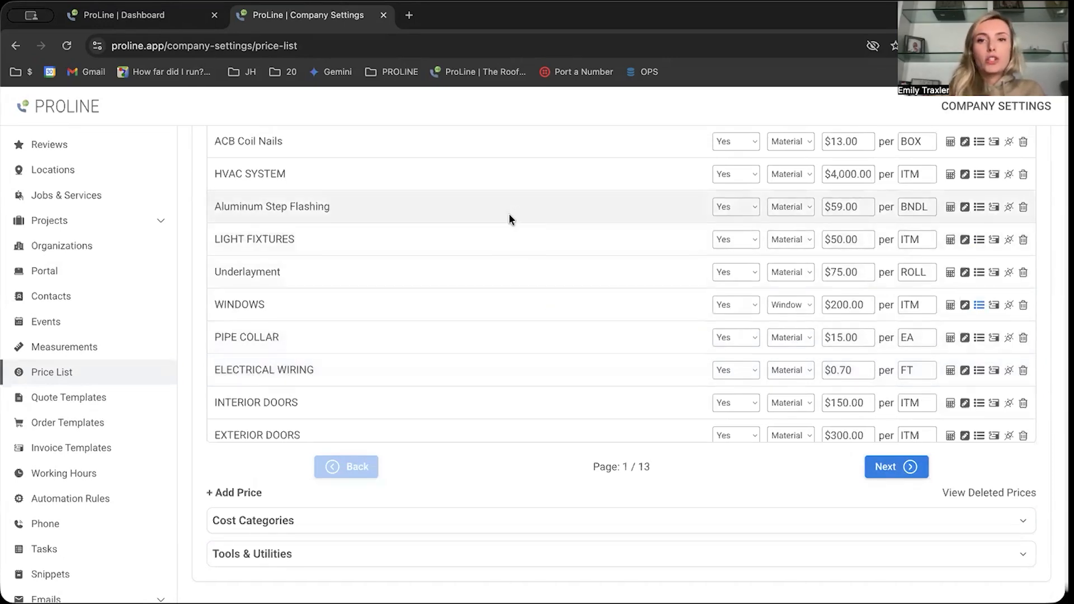
scroll(509, 218, "up", 1)
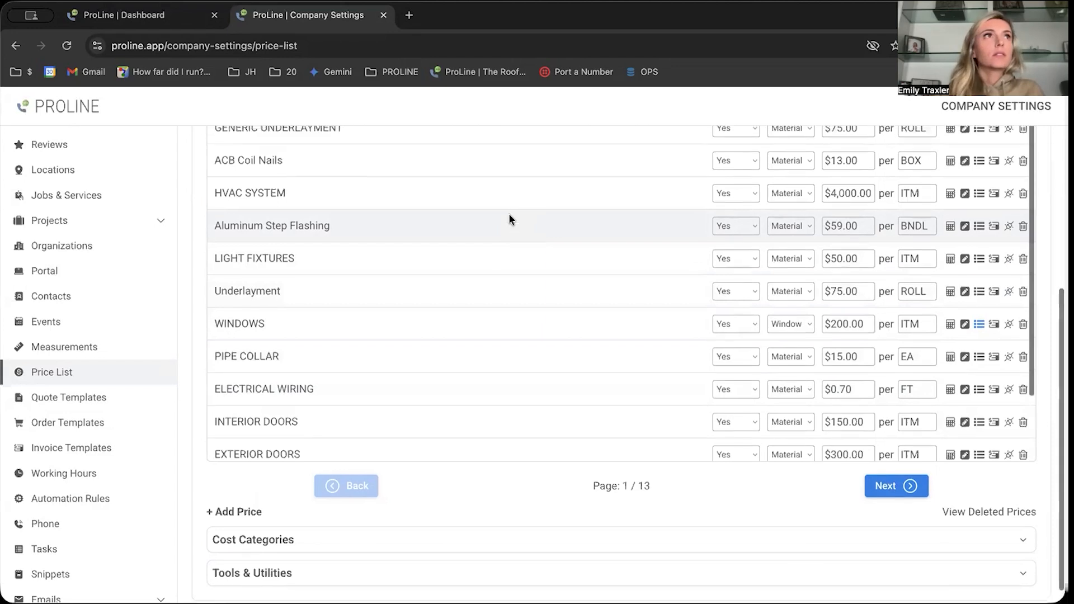
- Examine the description fields, quantity calculation and variations of the Aluminum Step Flashing price item
left_click(302, 227)
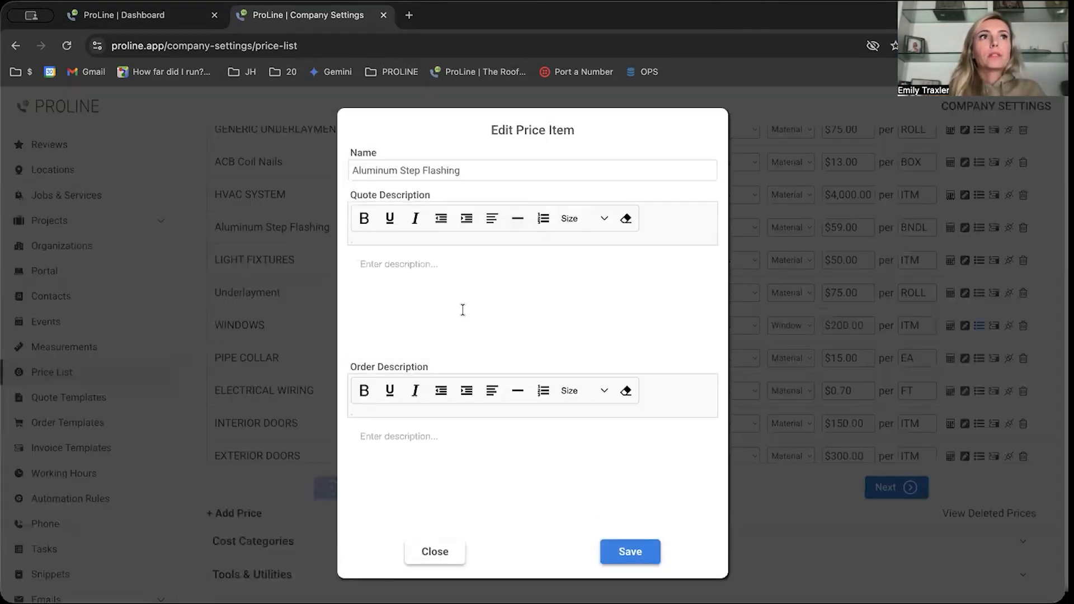
left_click(446, 553)
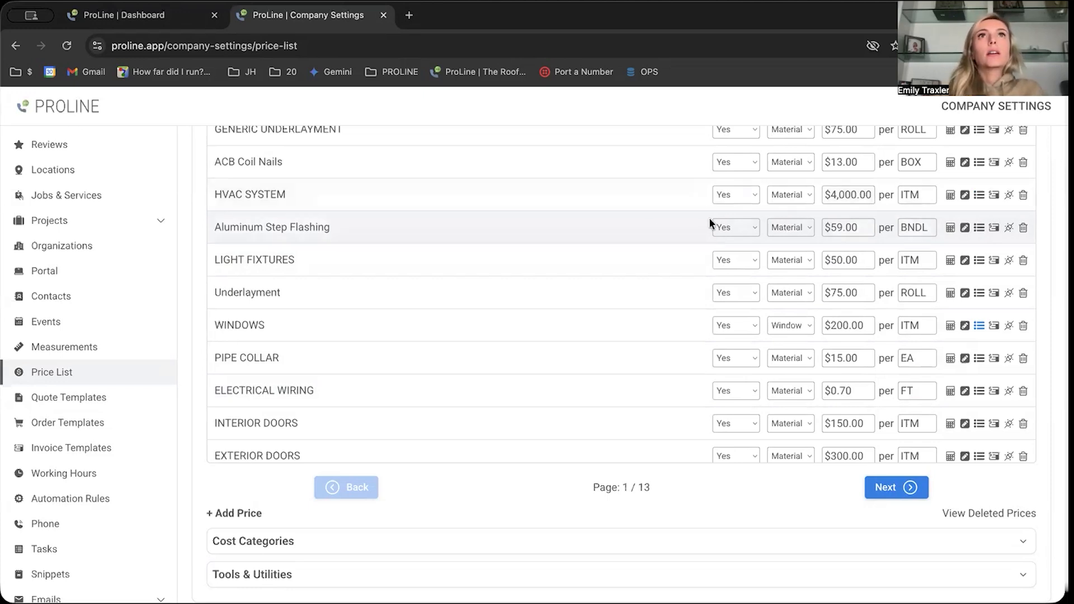
scroll(949, 370, "up", 3)
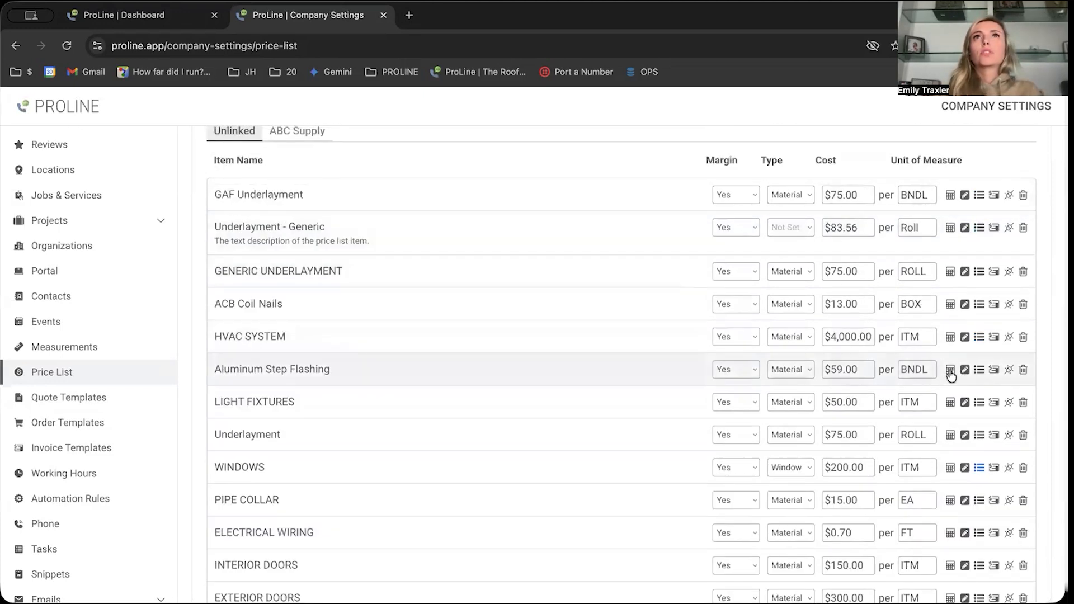
left_click(950, 371)
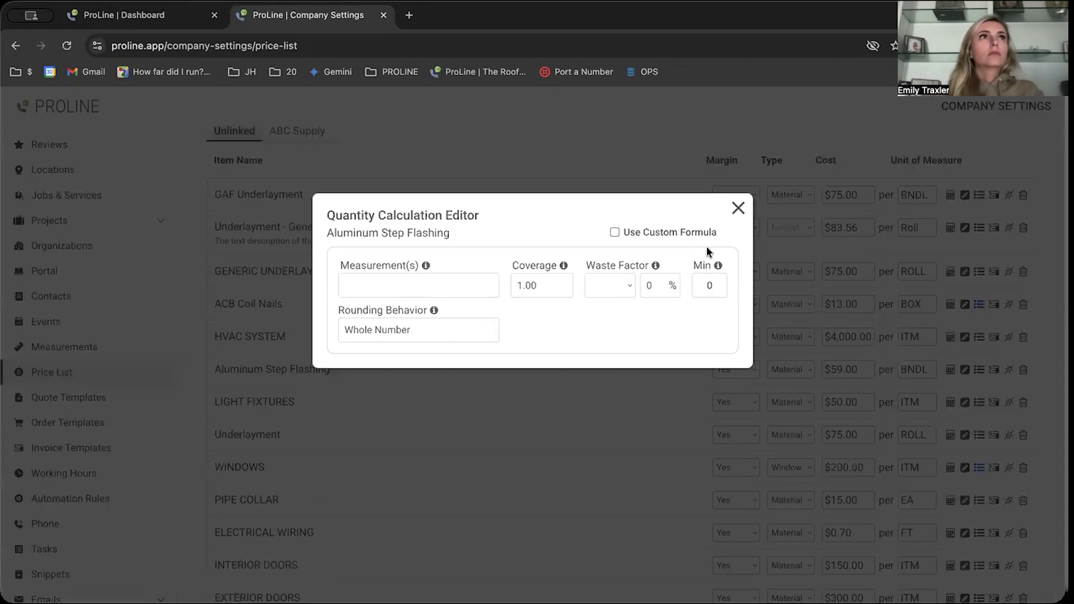
left_click(737, 209)
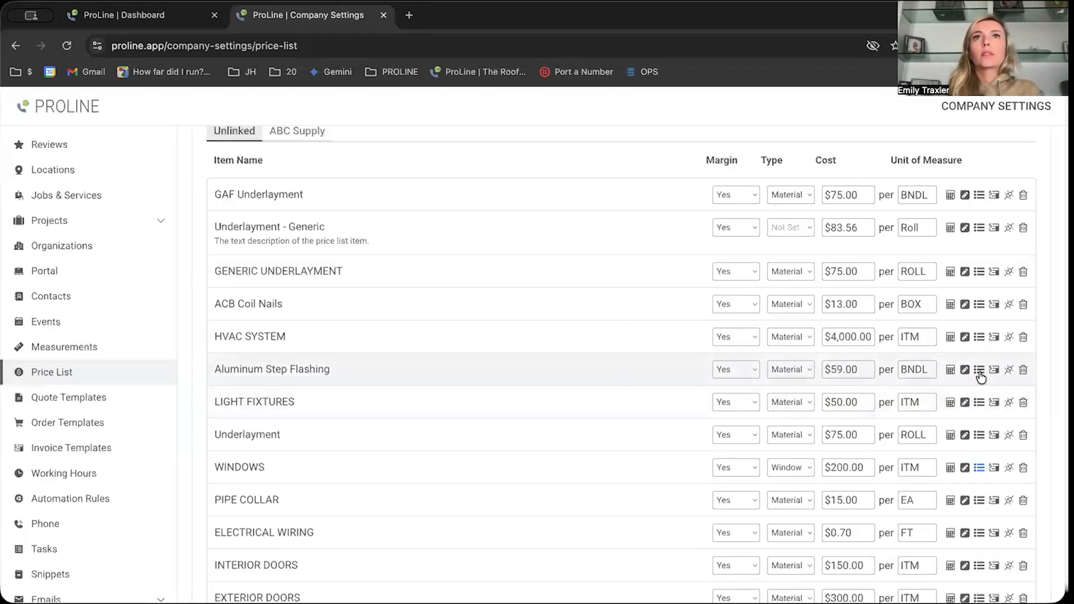
left_click(964, 370)
left_click(433, 558)
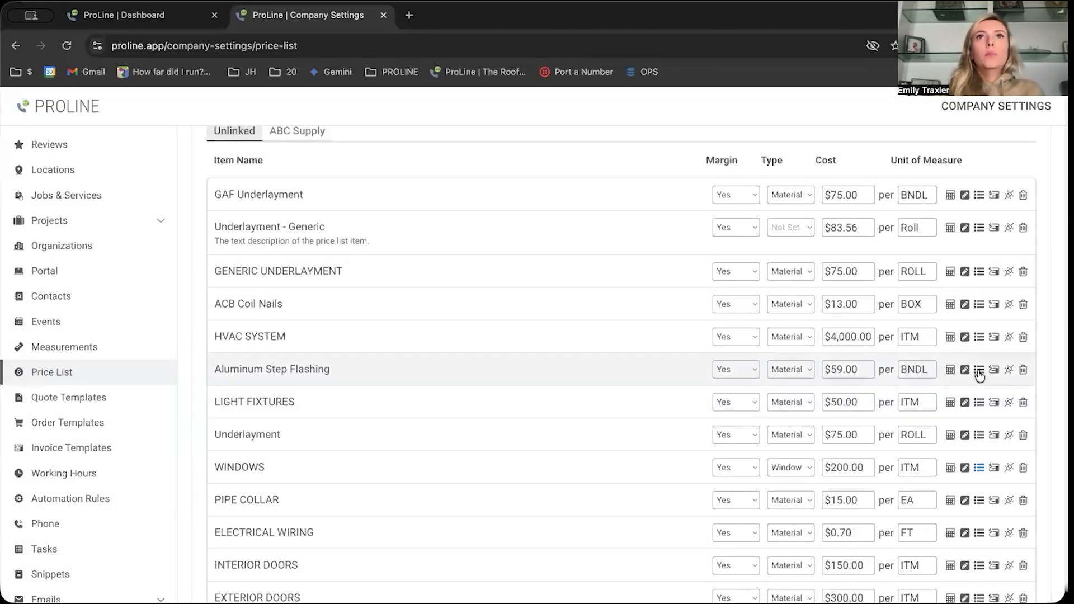
left_click(978, 370)
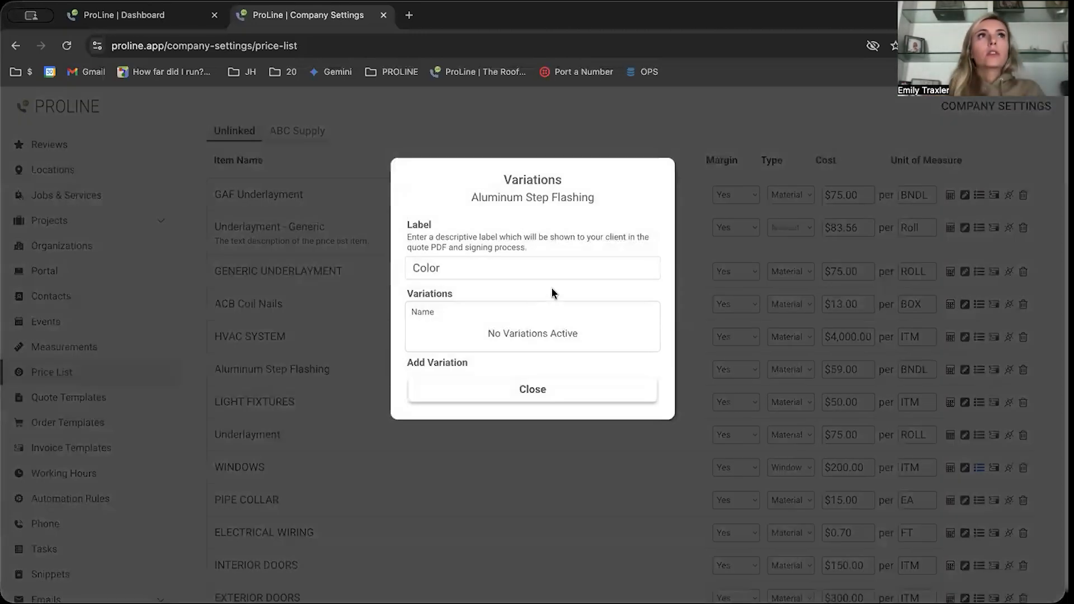
left_click(563, 401)
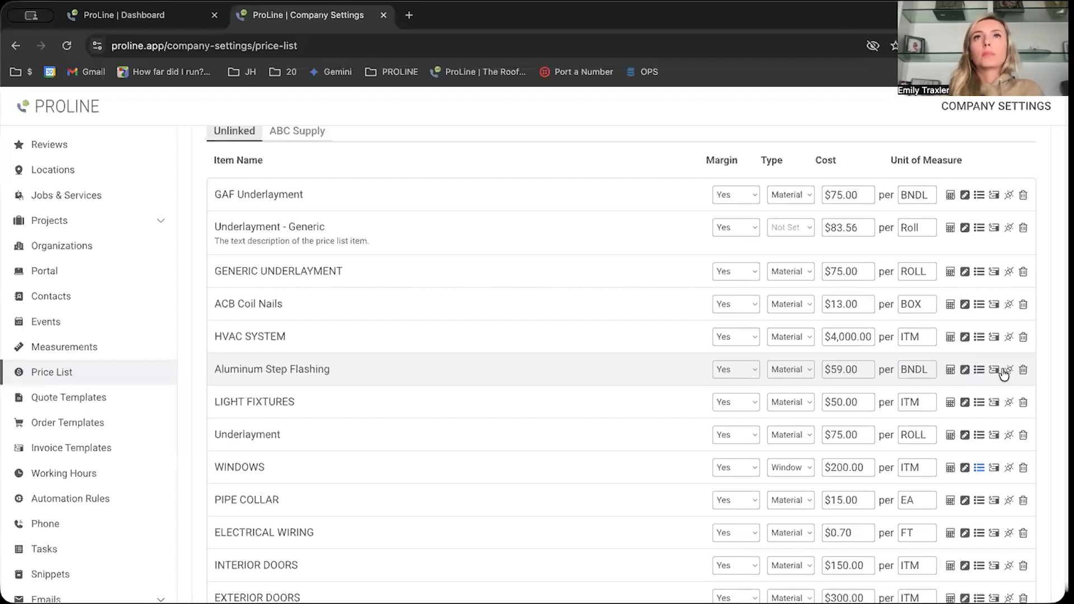
- Set the default invoice margin of the Aluminum Step Flashing item to 35%
left_click(994, 369)
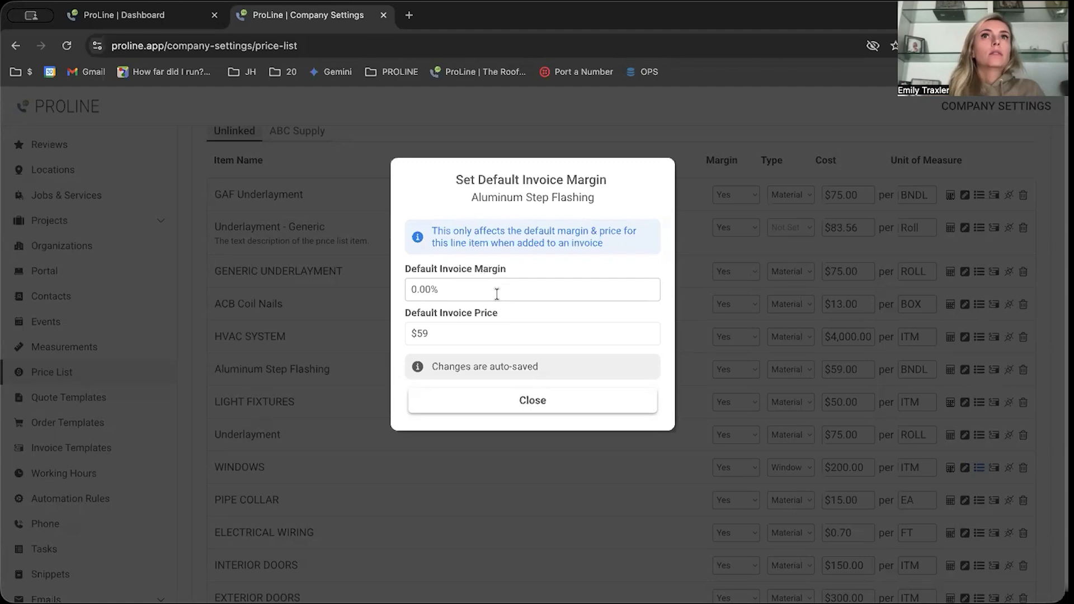
left_click(464, 290)
double_click(463, 289)
triple_click(463, 290)
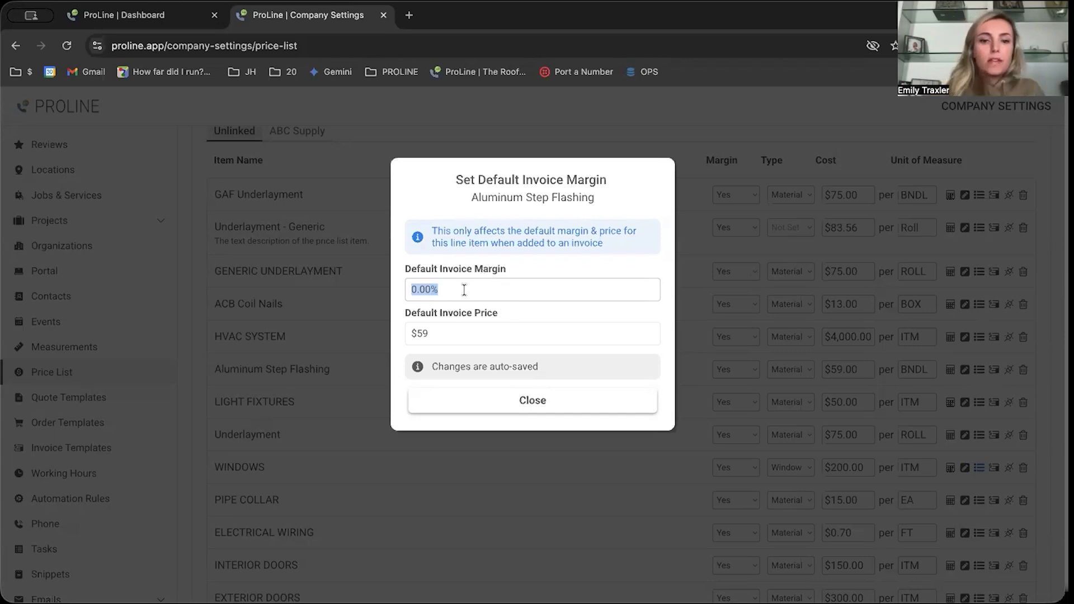
type("35")
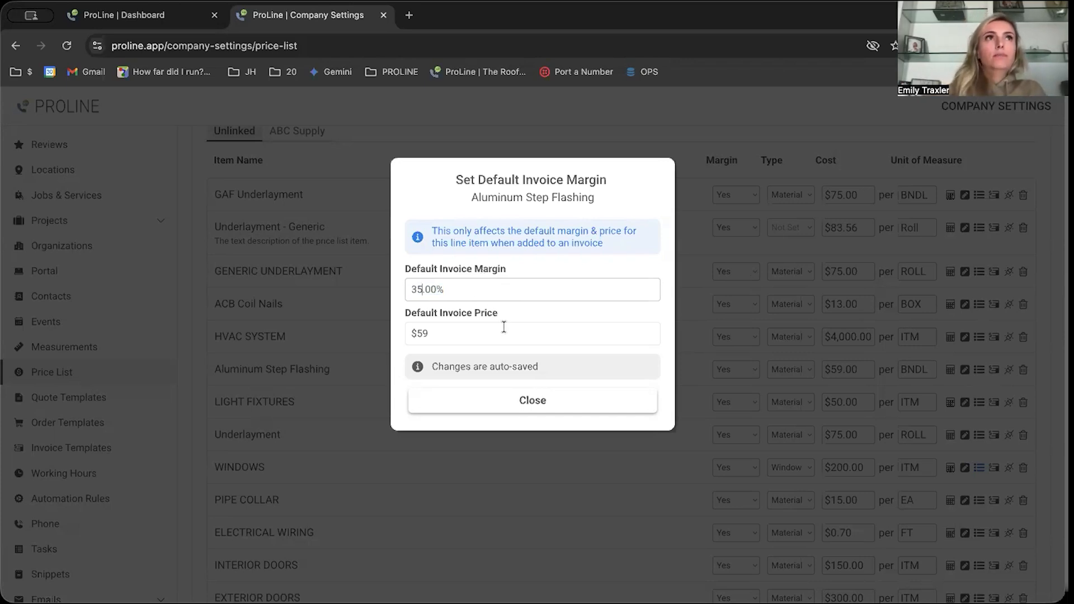
left_click(540, 259)
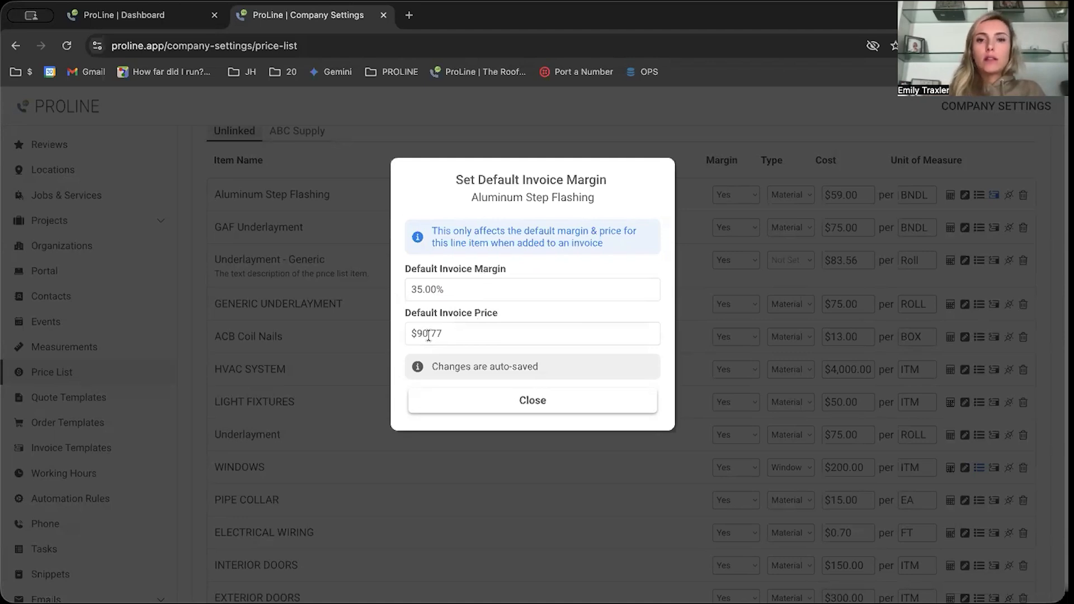
double_click(427, 288)
type("0")
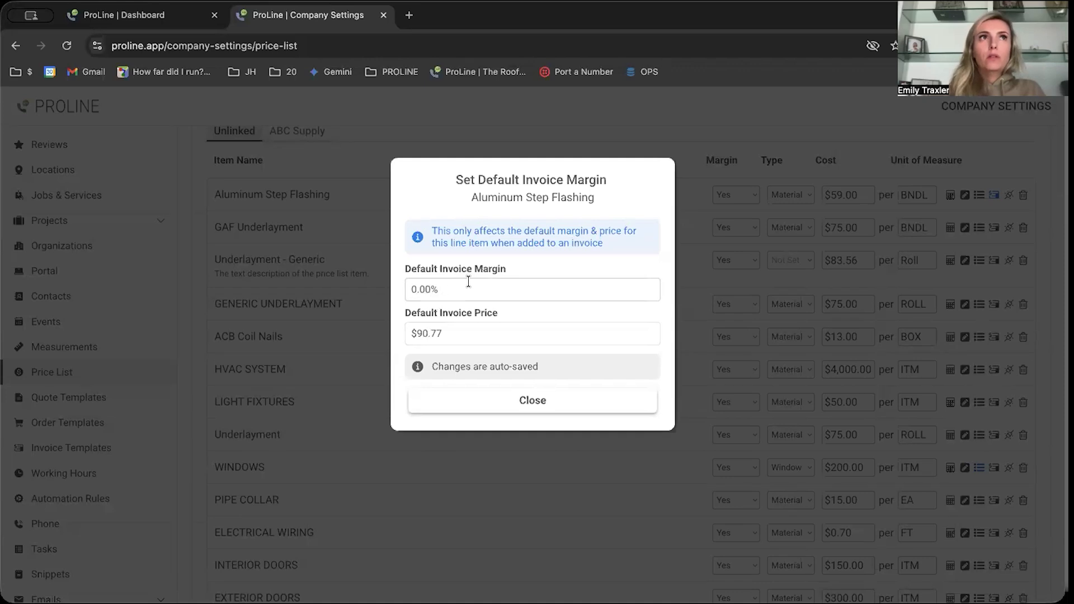
left_click(450, 287)
type("35")
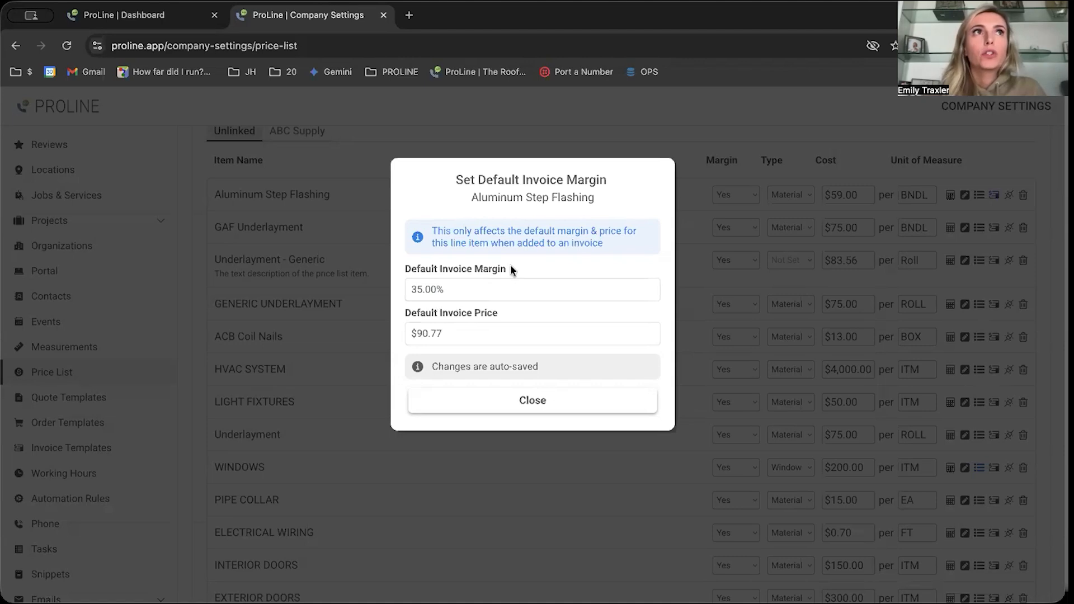
left_click(541, 397)
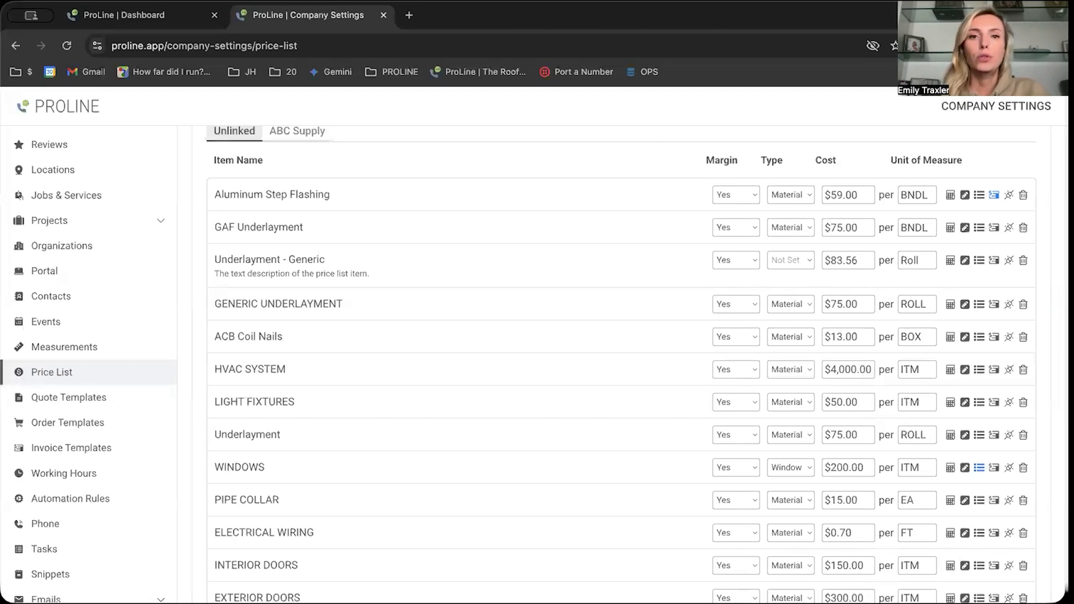
- Return to the projects board and open the billing section of the first project in the Creating Quote stage
left_click(145, 15)
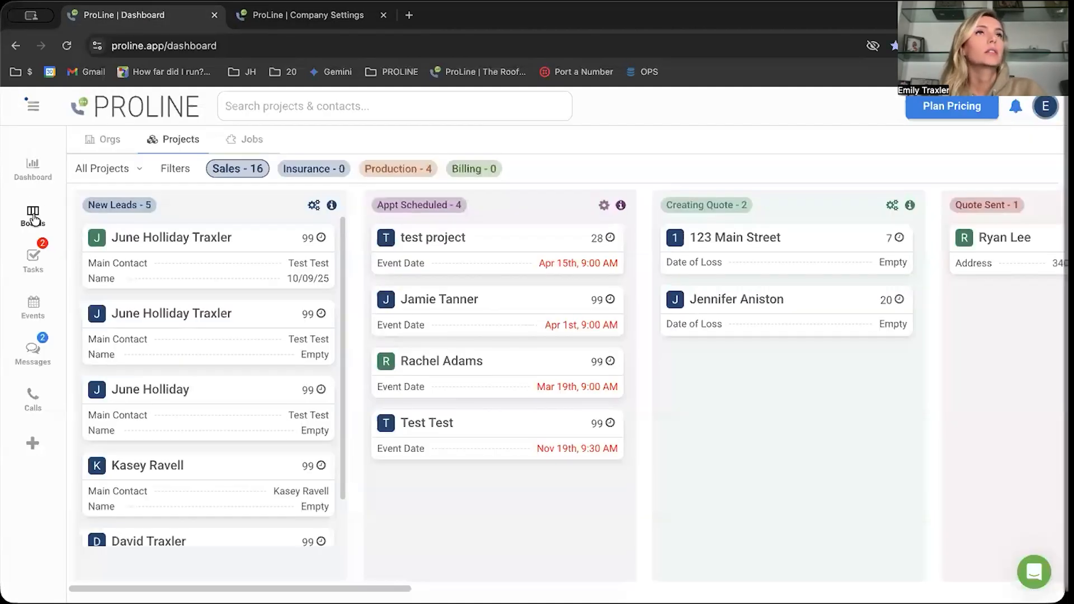
scroll(798, 253, "right", 4)
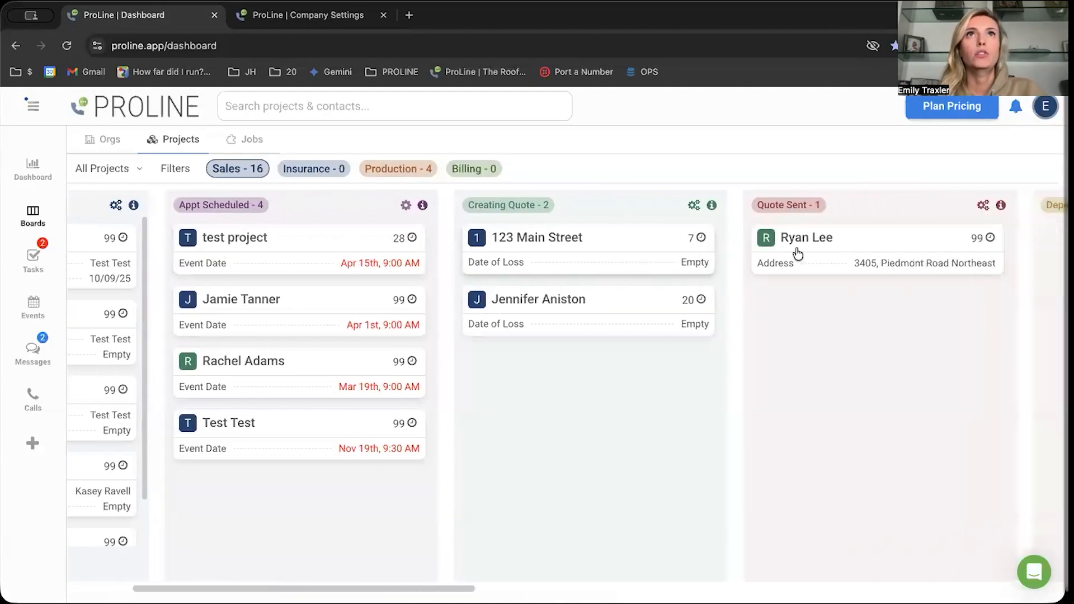
scroll(798, 253, "right", 10)
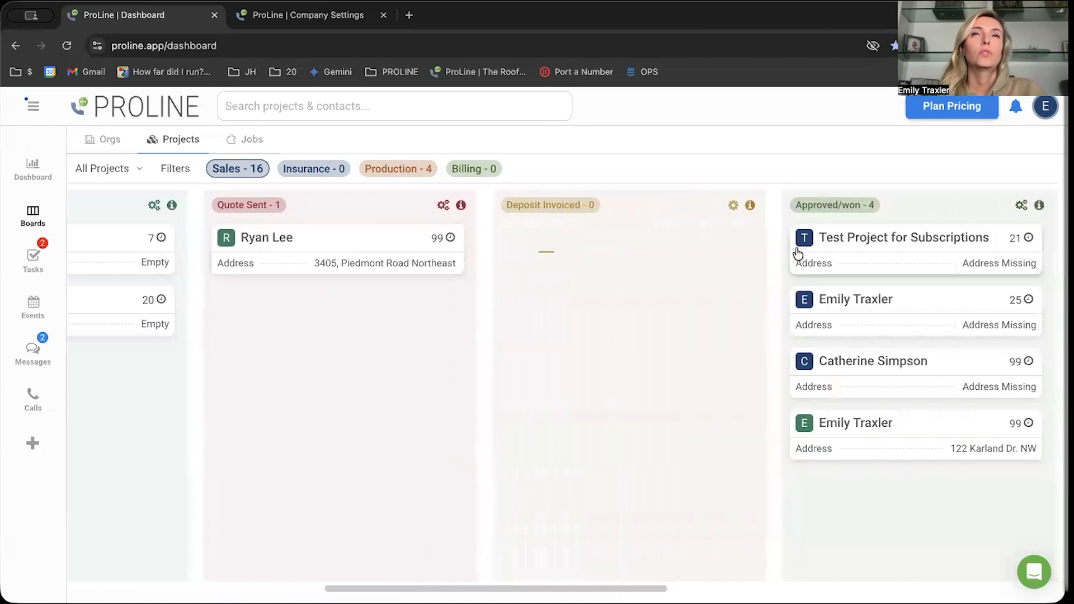
scroll(797, 253, "right", 3)
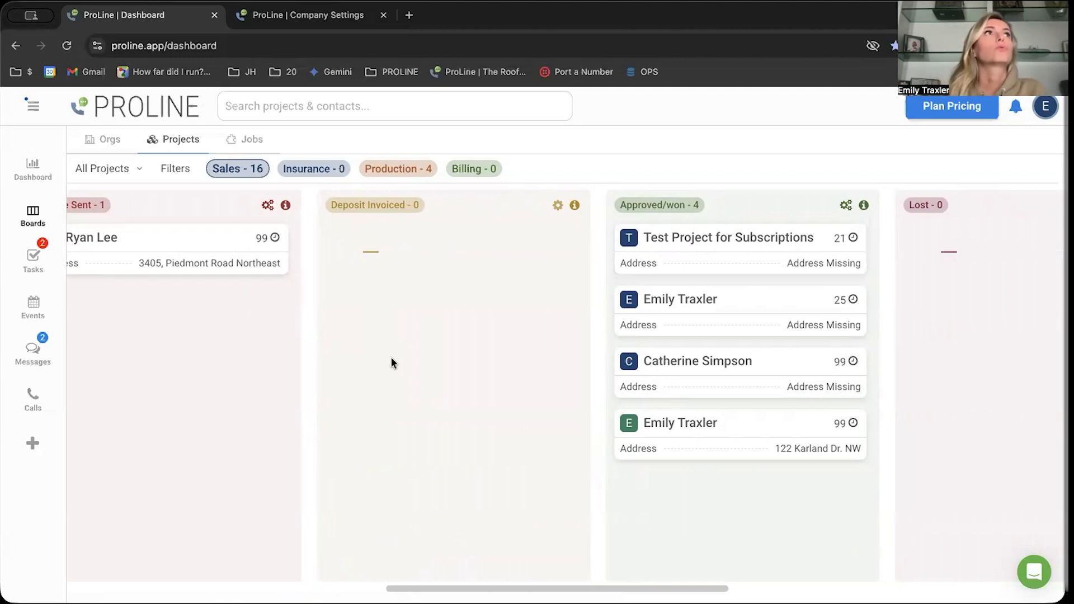
scroll(390, 357, "left", 7)
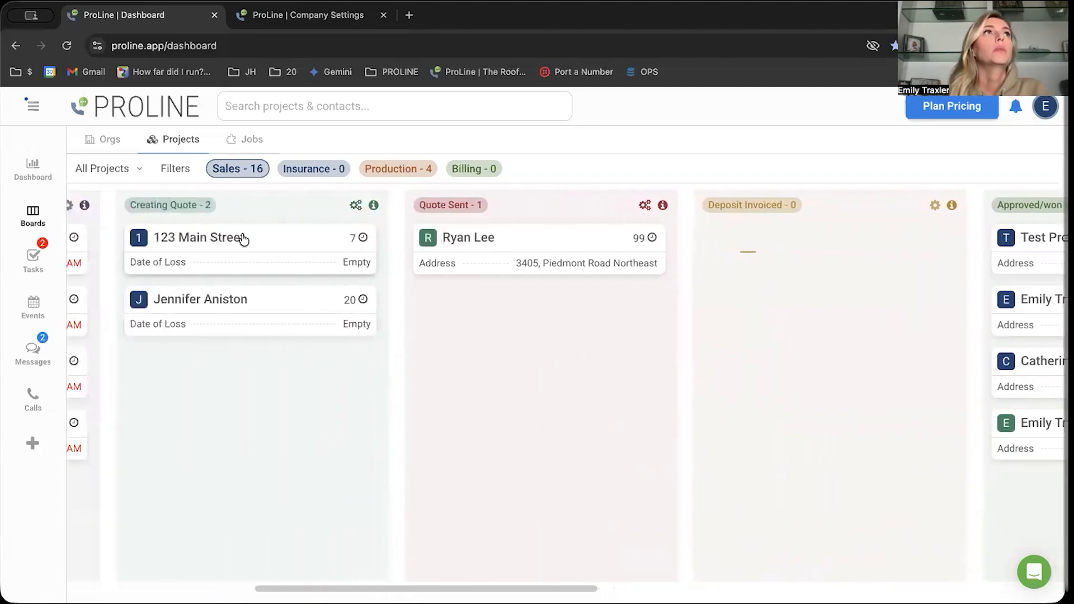
left_click(259, 243)
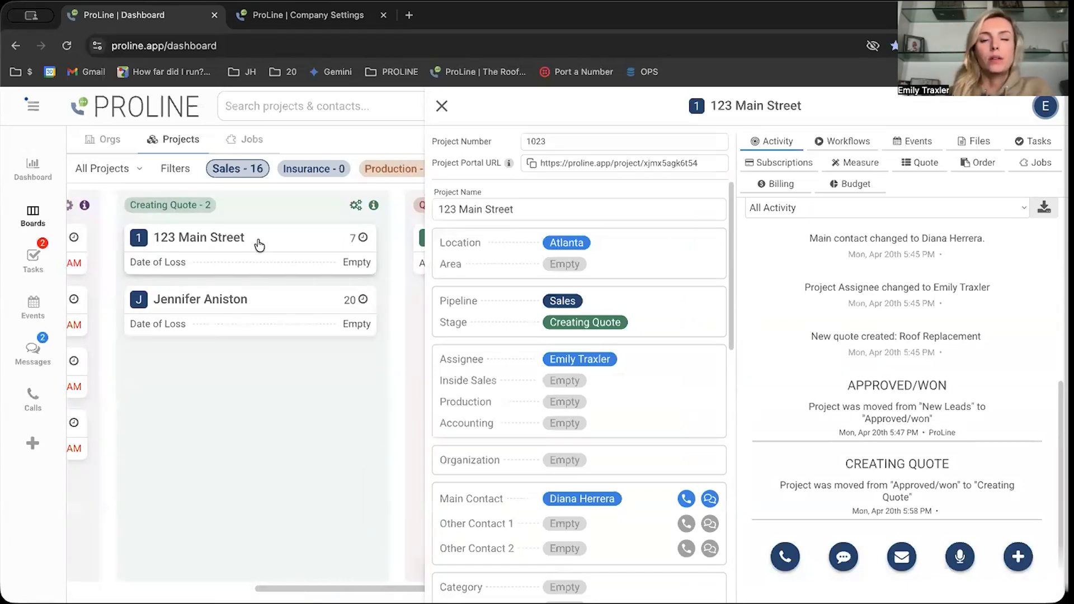
left_click(794, 186)
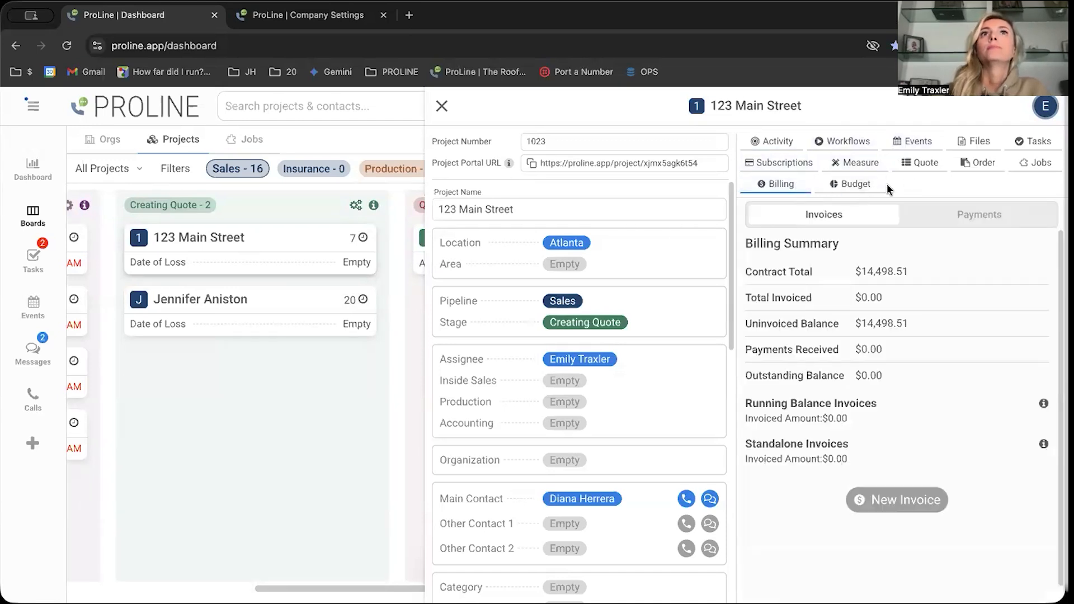
- Create a new invoice from the Balance template for the Roof Replacement quote
left_click(864, 499)
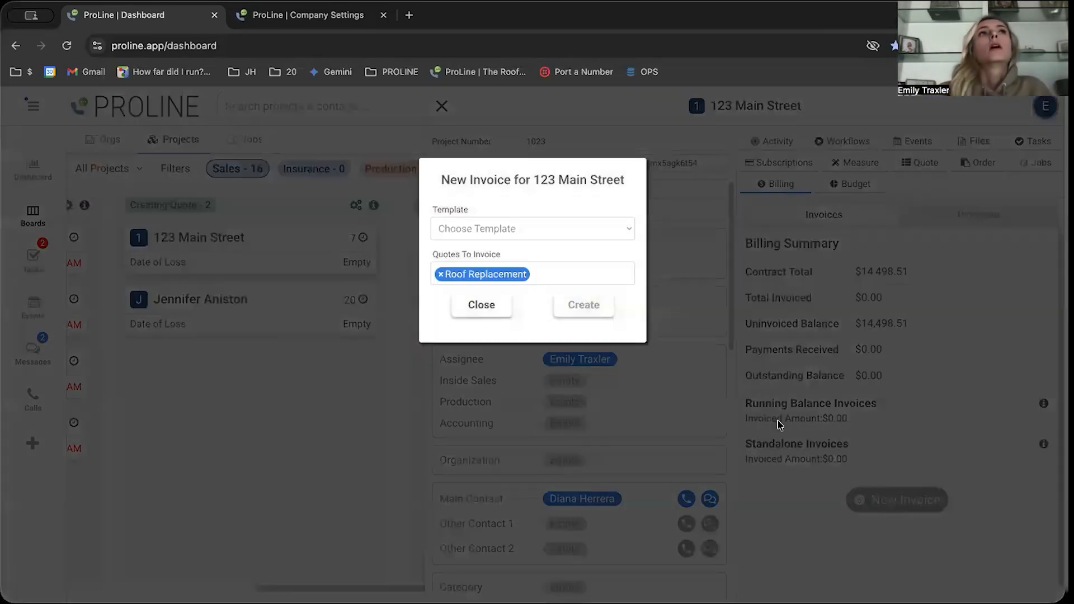
left_click(518, 229)
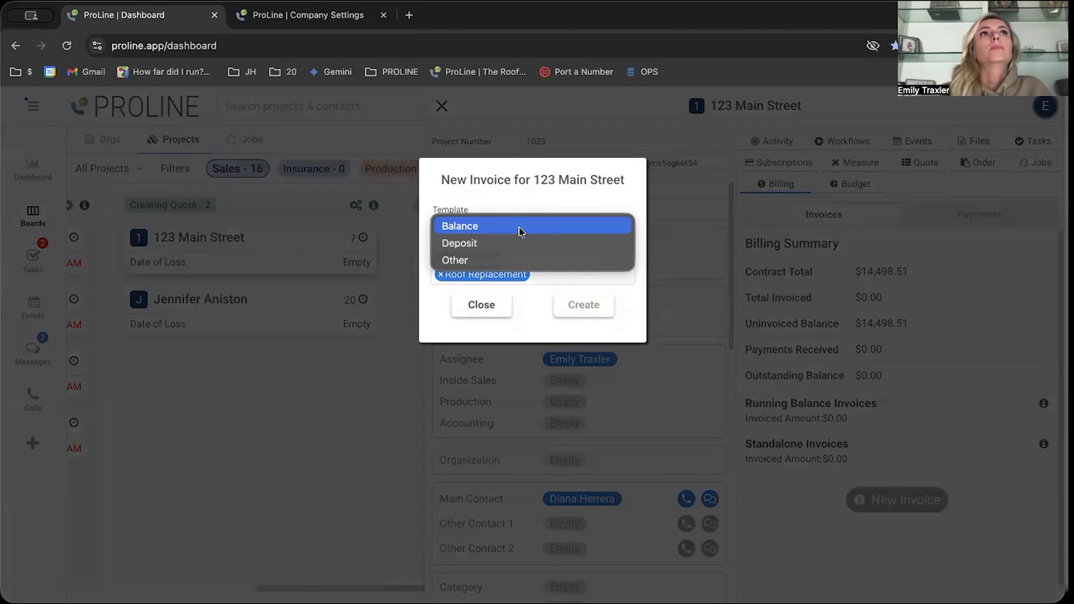
left_click(518, 230)
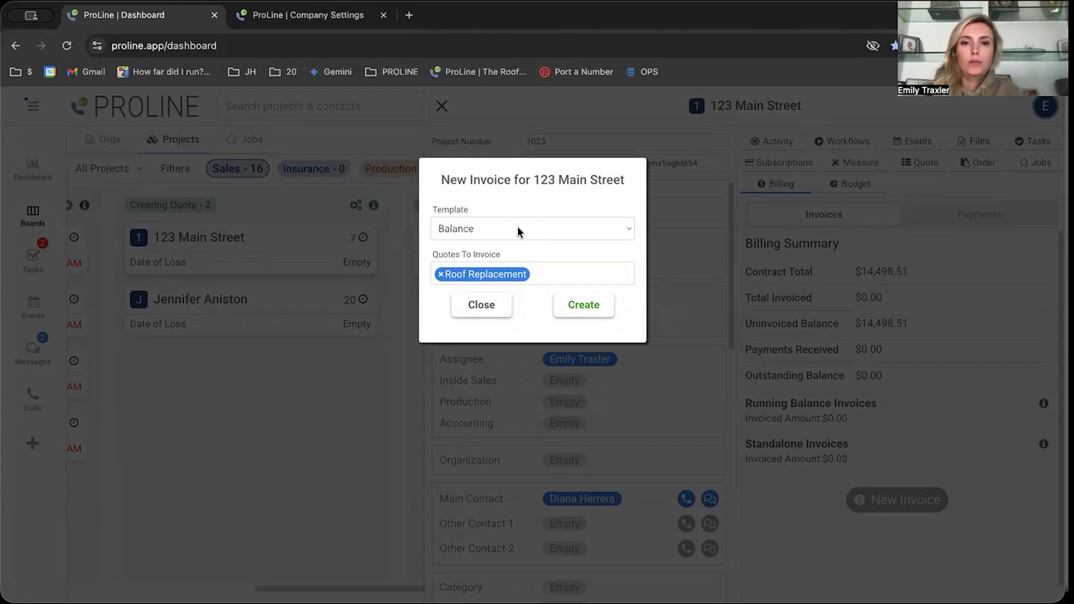
left_click(517, 226)
left_click(518, 230)
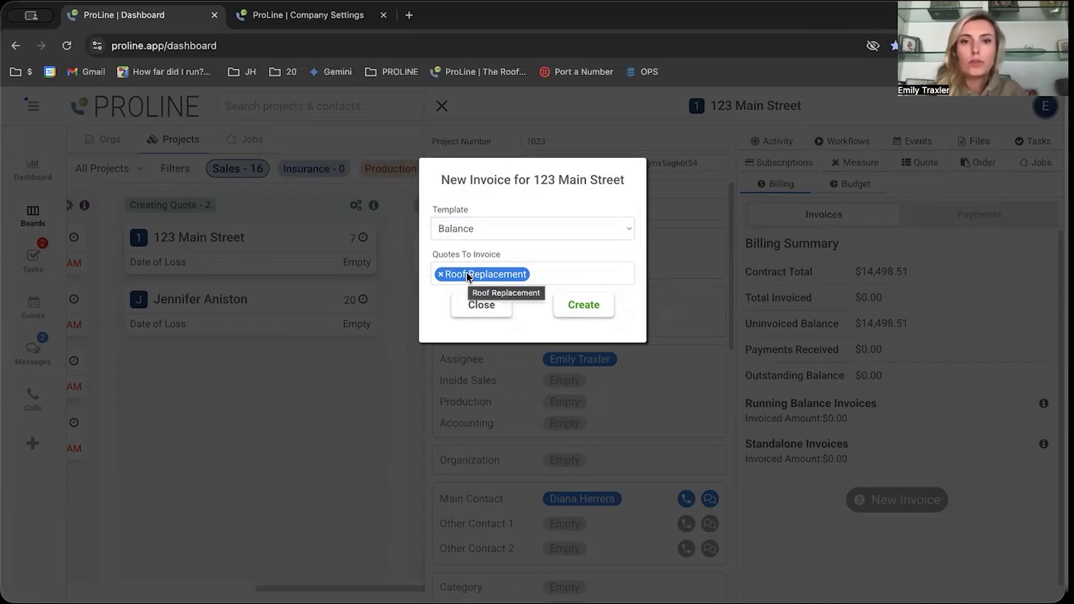
left_click(585, 306)
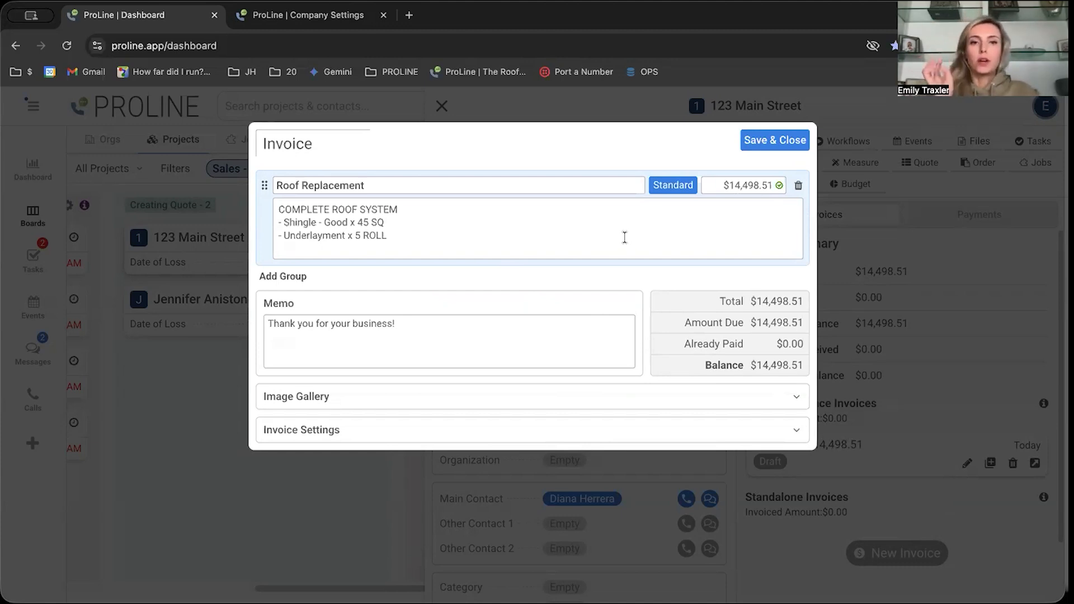
- Add a Line Items group to the invoice and name it Change Order
left_click(290, 280)
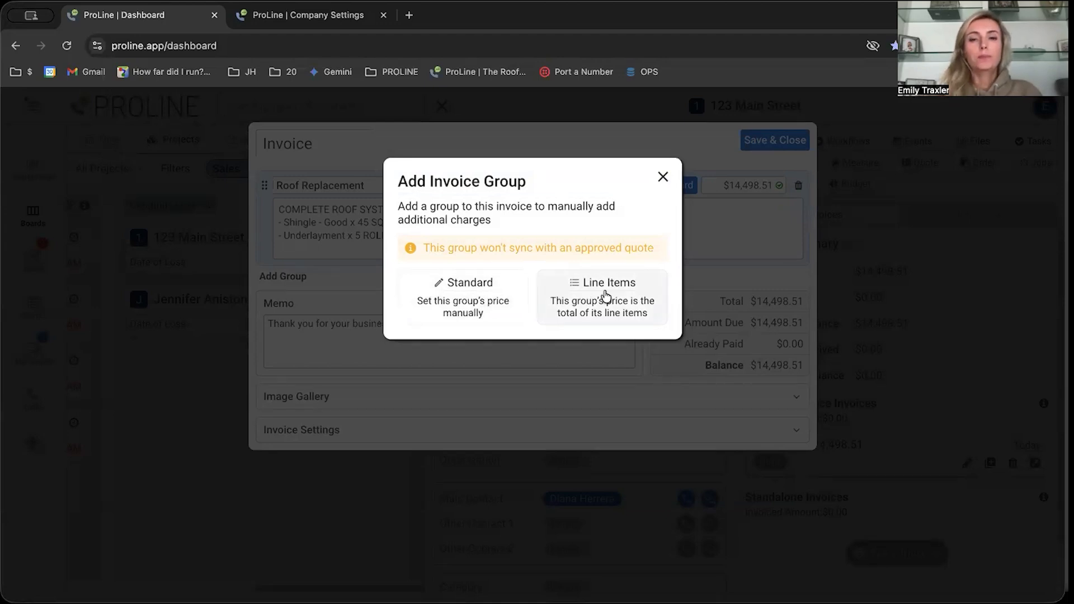
left_click(606, 295)
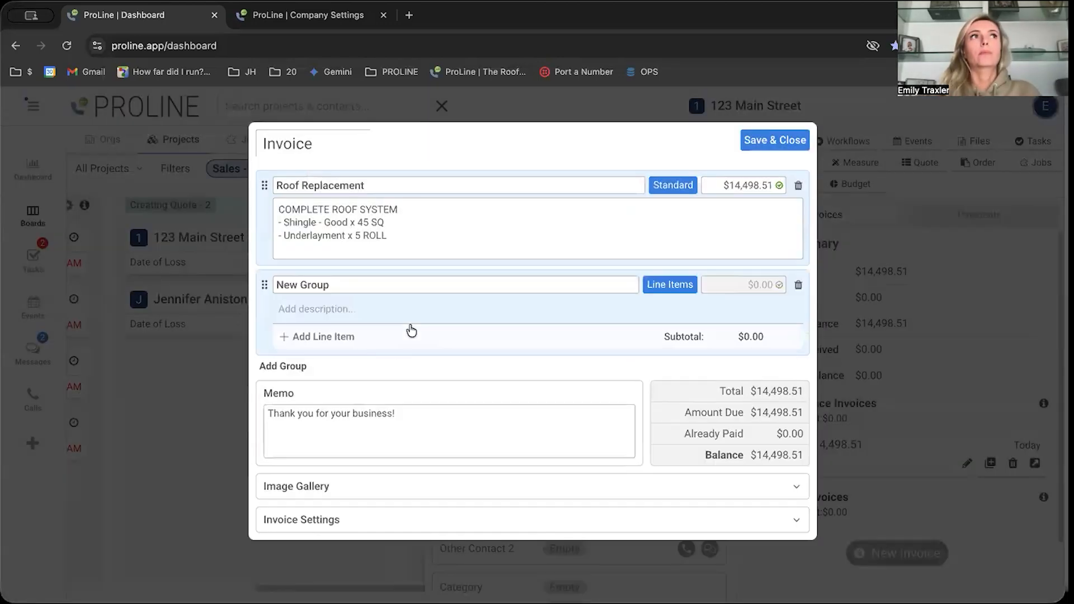
triple_click(394, 286)
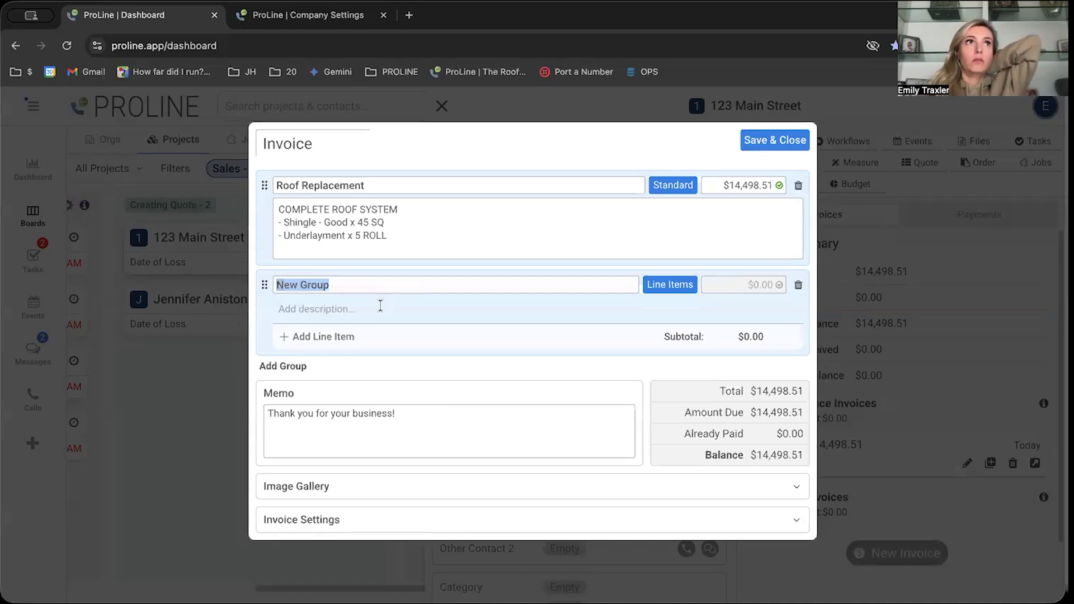
type("Change Order")
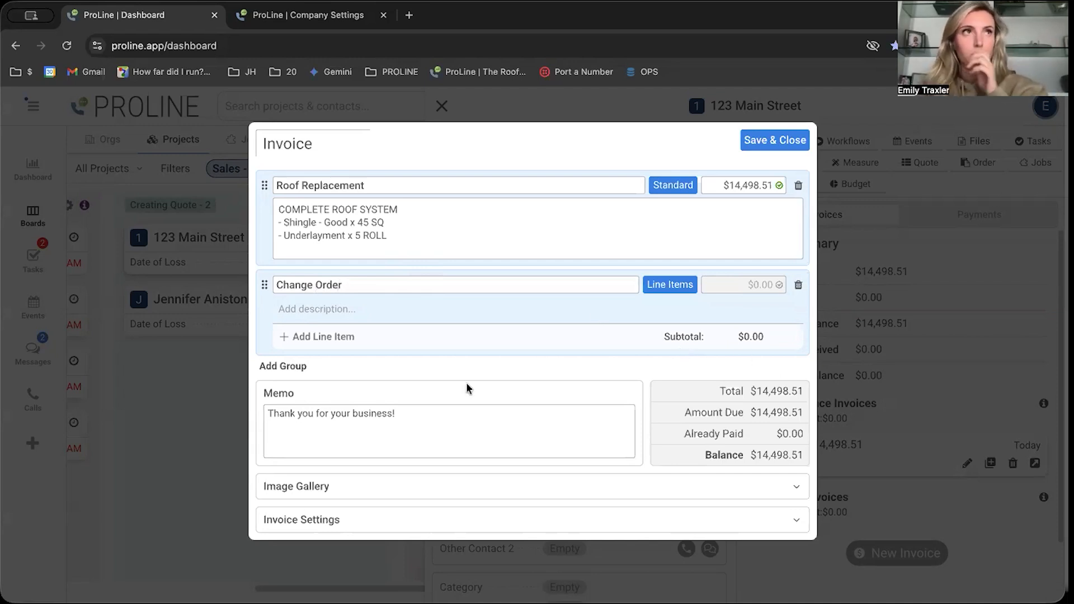
- Add the Aluminum Step Flashing price item to the Change Order group with quantity 15 and save the invoice
left_click(323, 337)
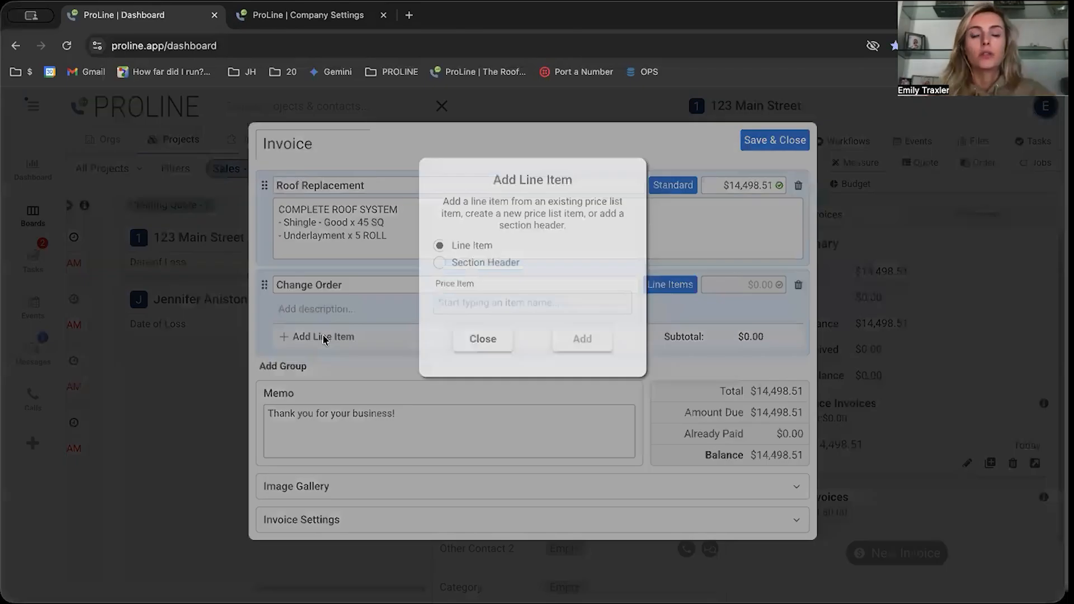
left_click(490, 302)
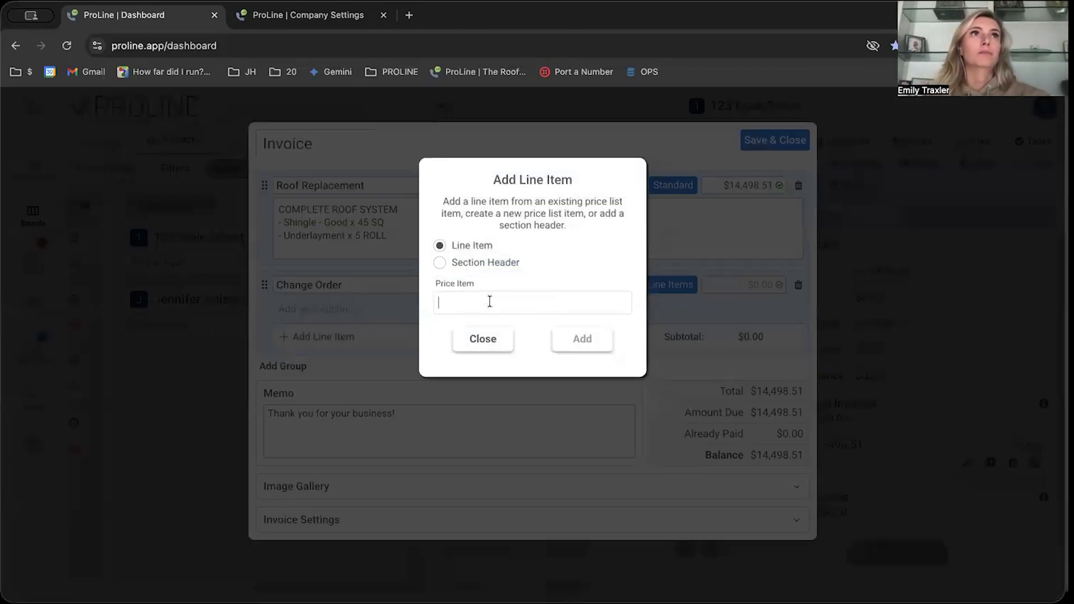
type("alumin")
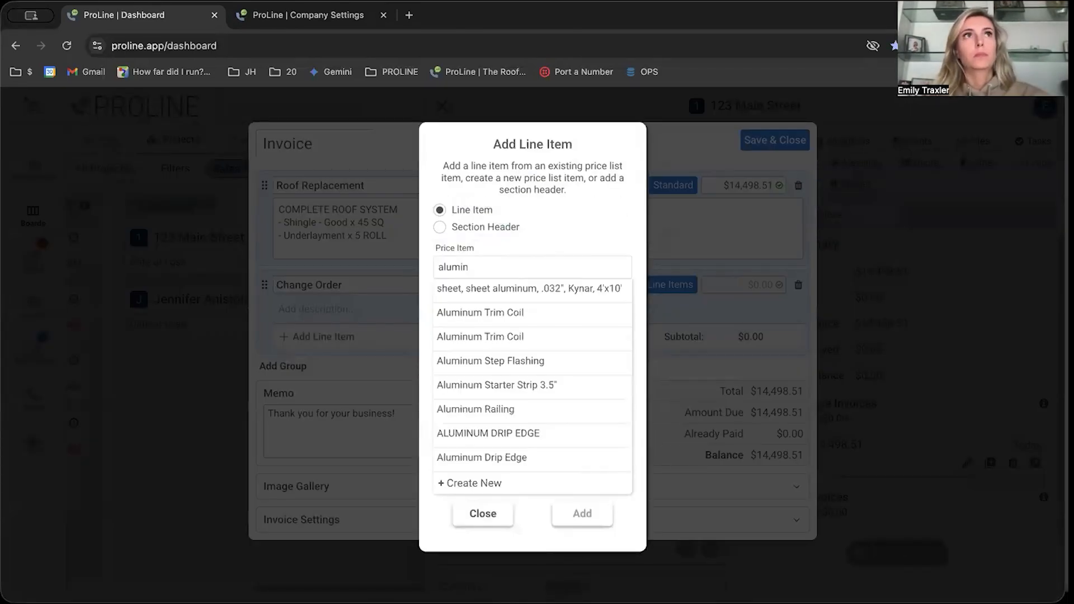
left_click(534, 363)
left_click(583, 341)
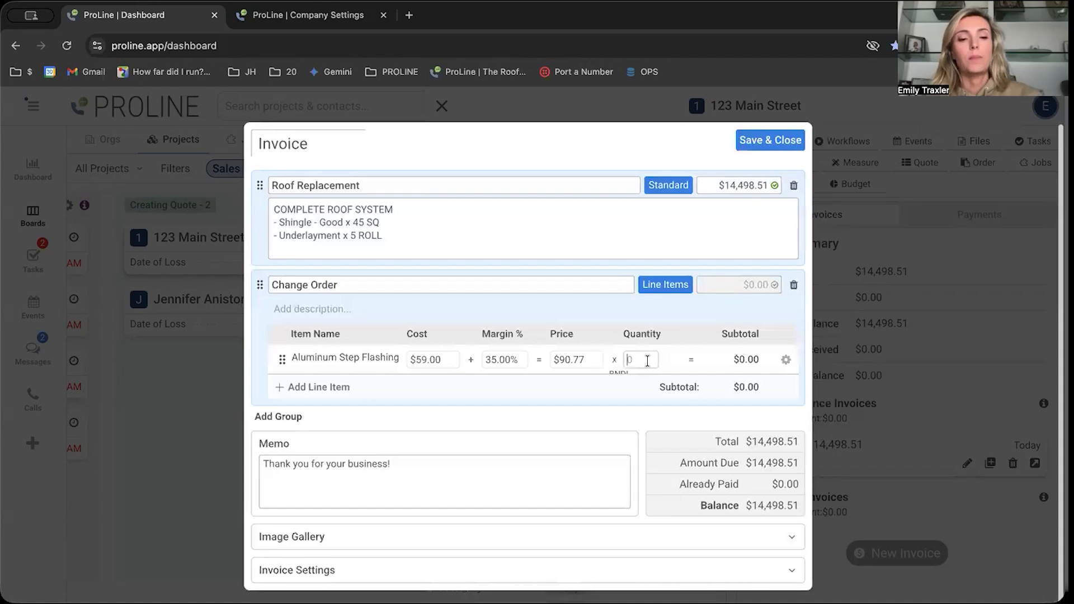
type("15")
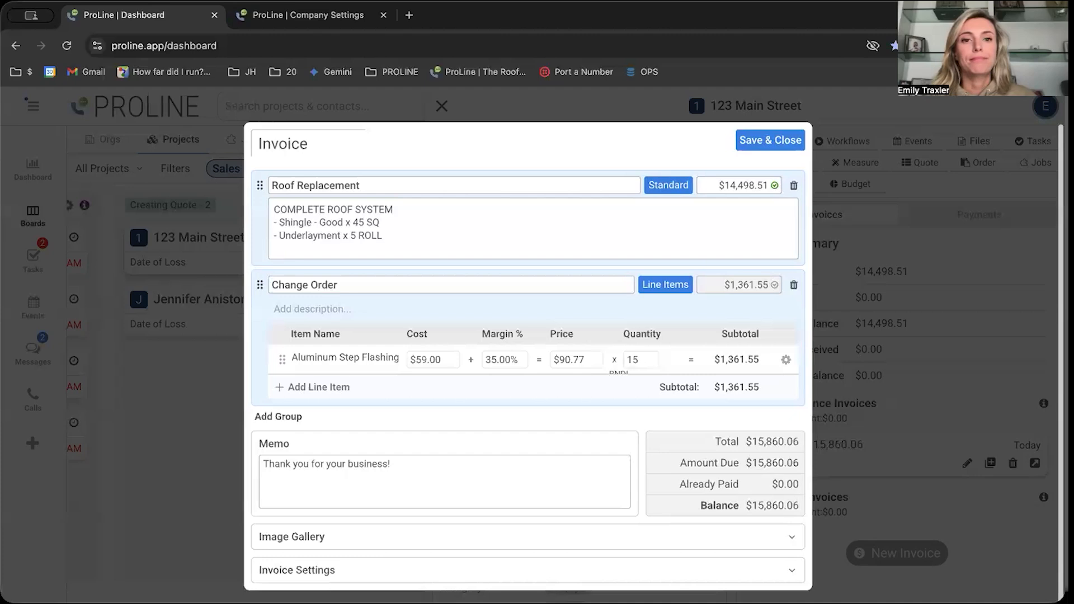
left_click(772, 143)
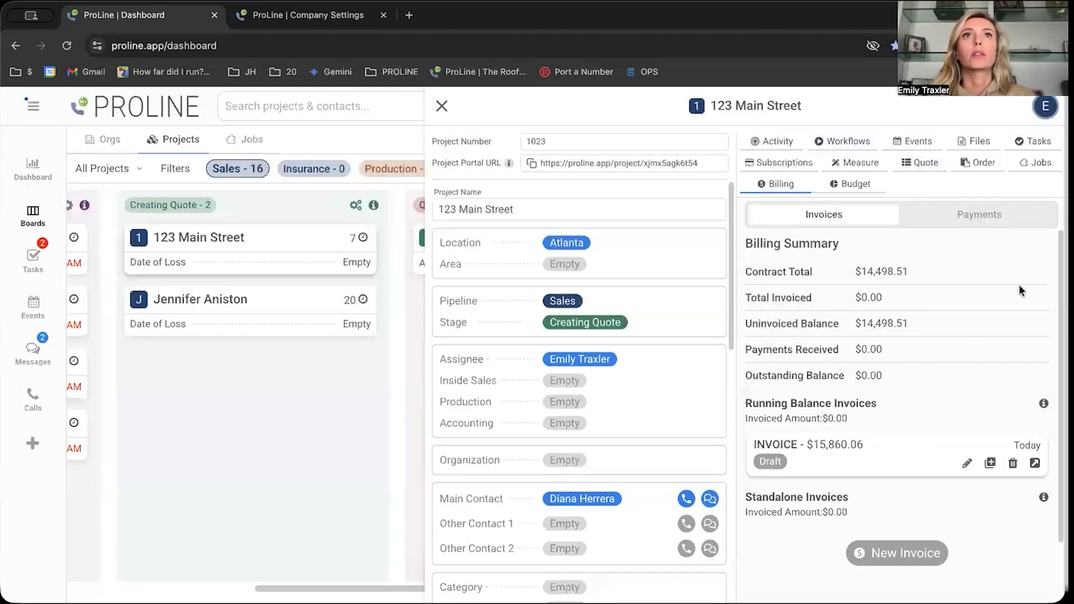
- Preview the draft invoice, checking how the Change Order group is presented to the customer
left_click(1035, 463)
scroll(625, 438, "down", 2)
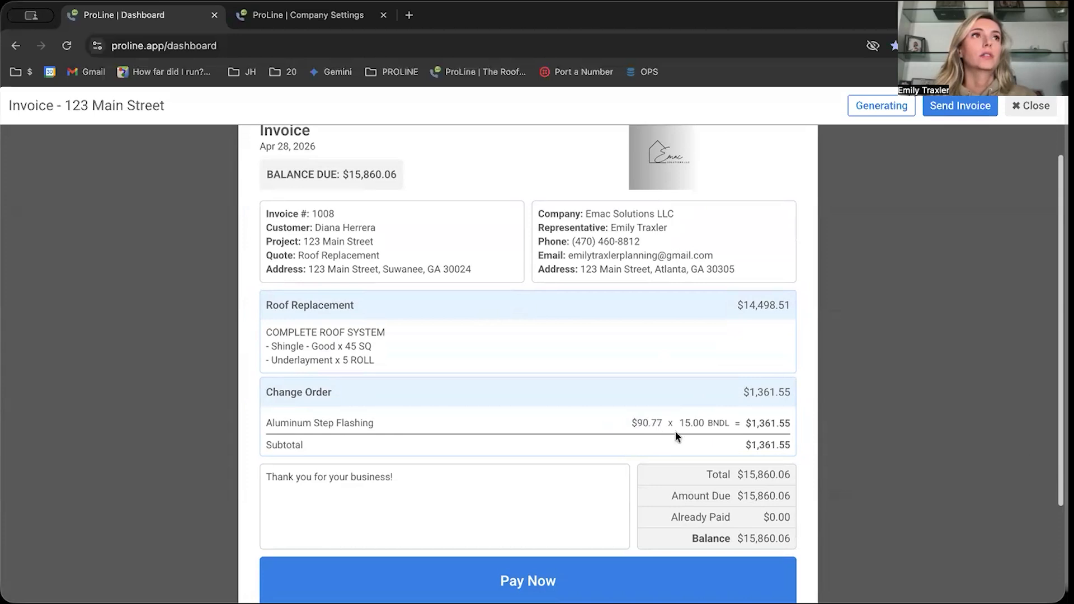
left_click(1032, 105)
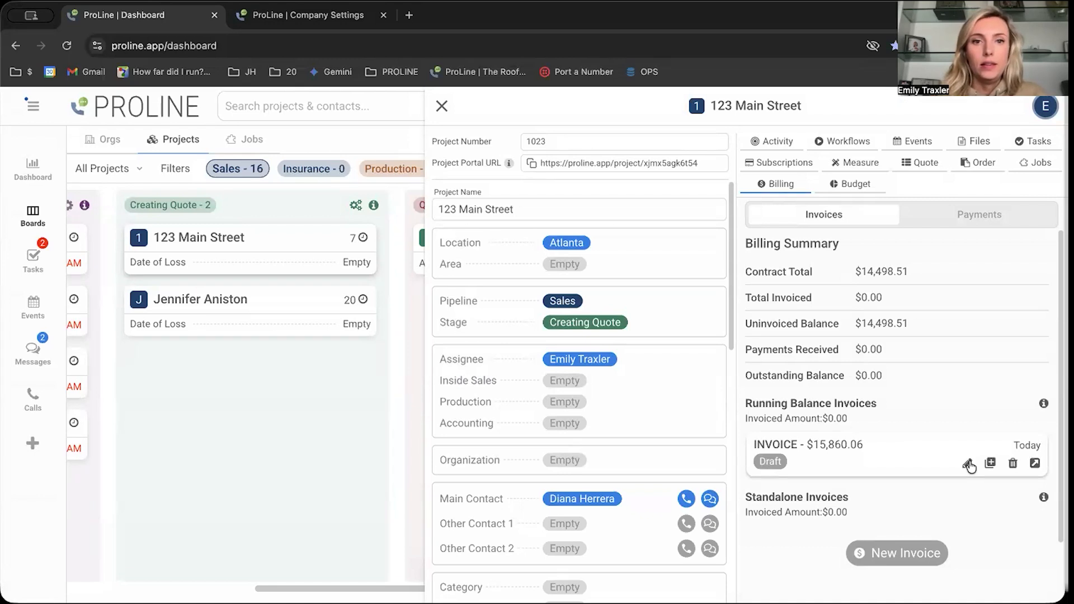
- Reopen the draft invoice for editing and switch the Change Order group to Standard, confirming with SWITCH
left_click(969, 465)
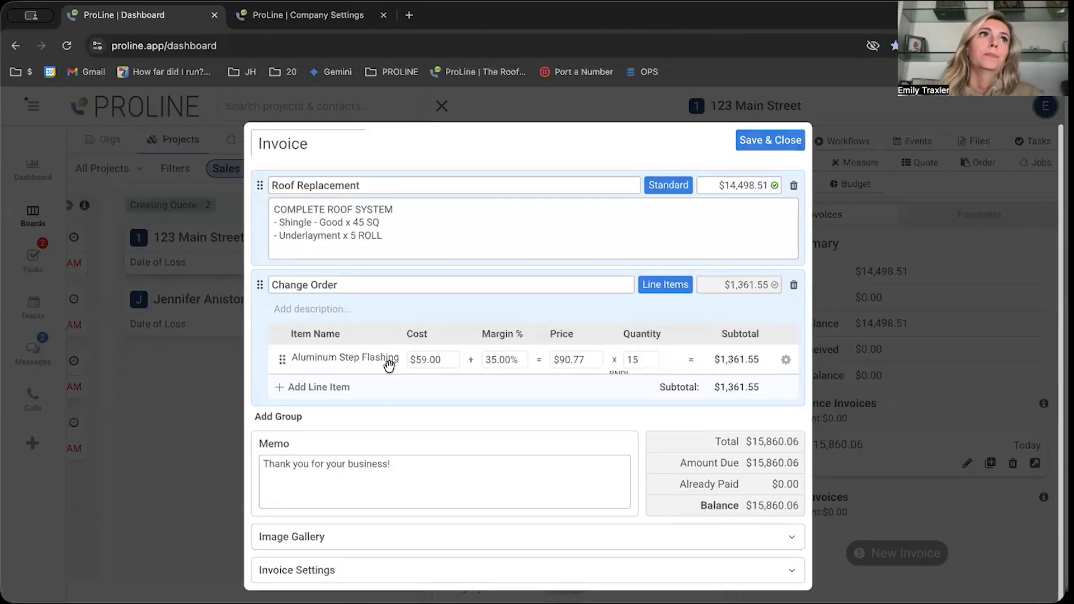
left_click(667, 287)
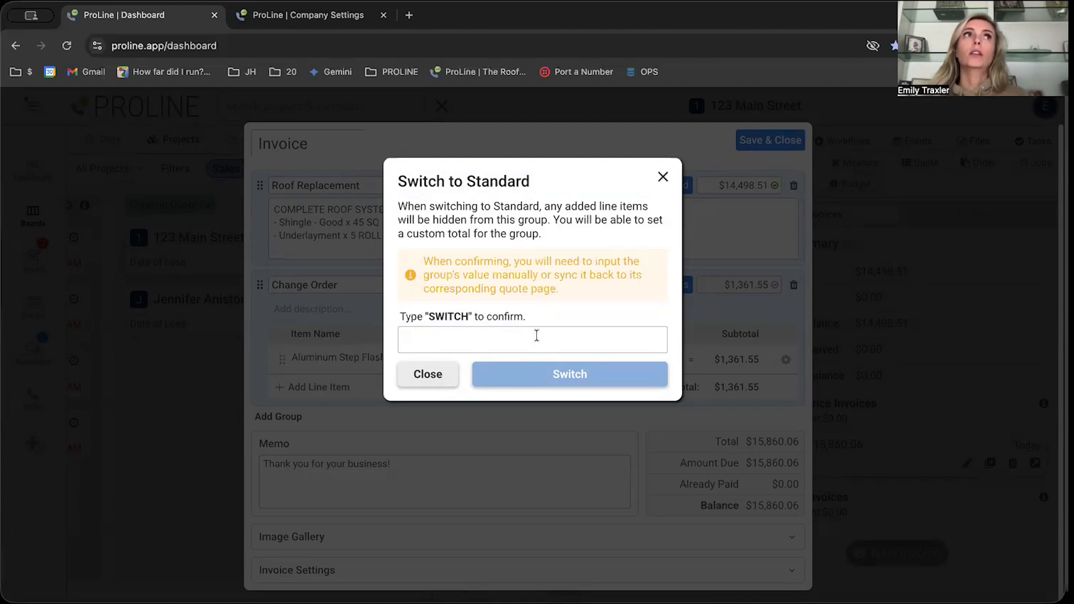
left_click(537, 335)
type("SWITCH")
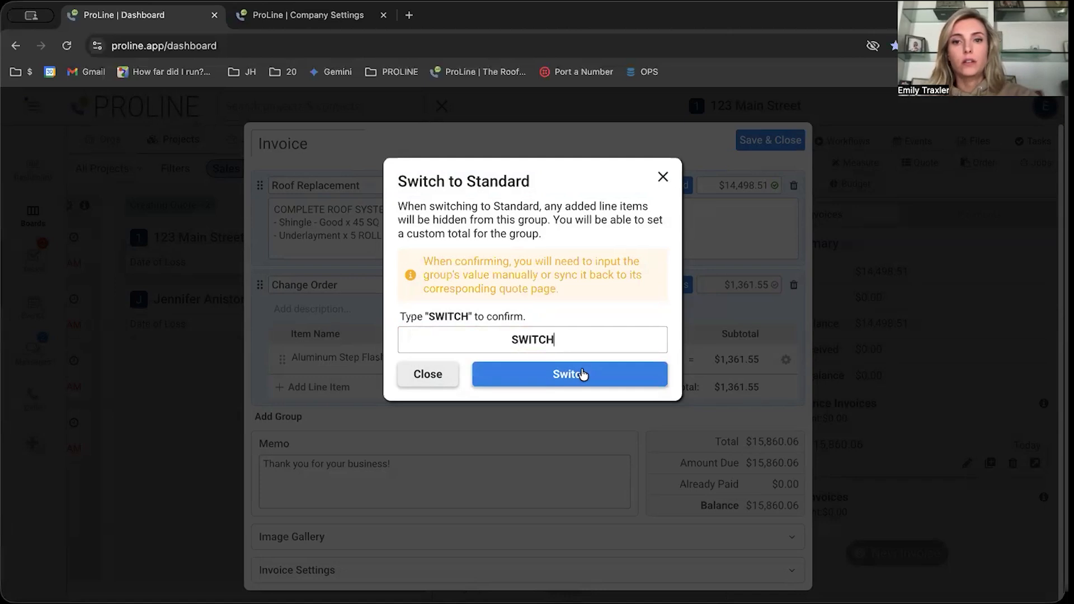
left_click(581, 373)
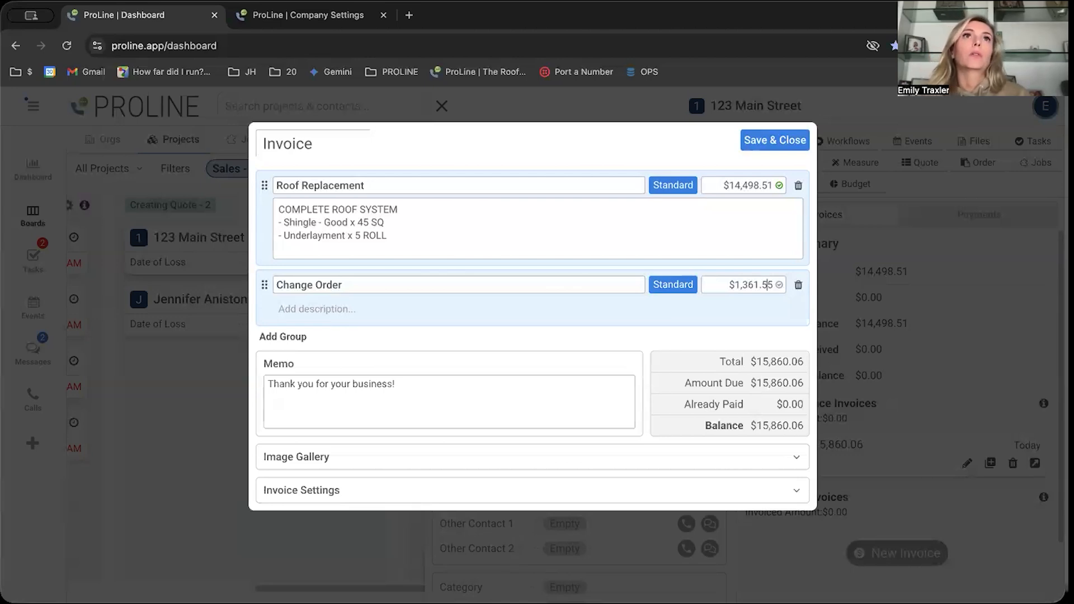
- Switch the Change Order group back to Line Items, confirming with SWITCH, and save the invoice
left_click_drag(726, 290, 779, 292)
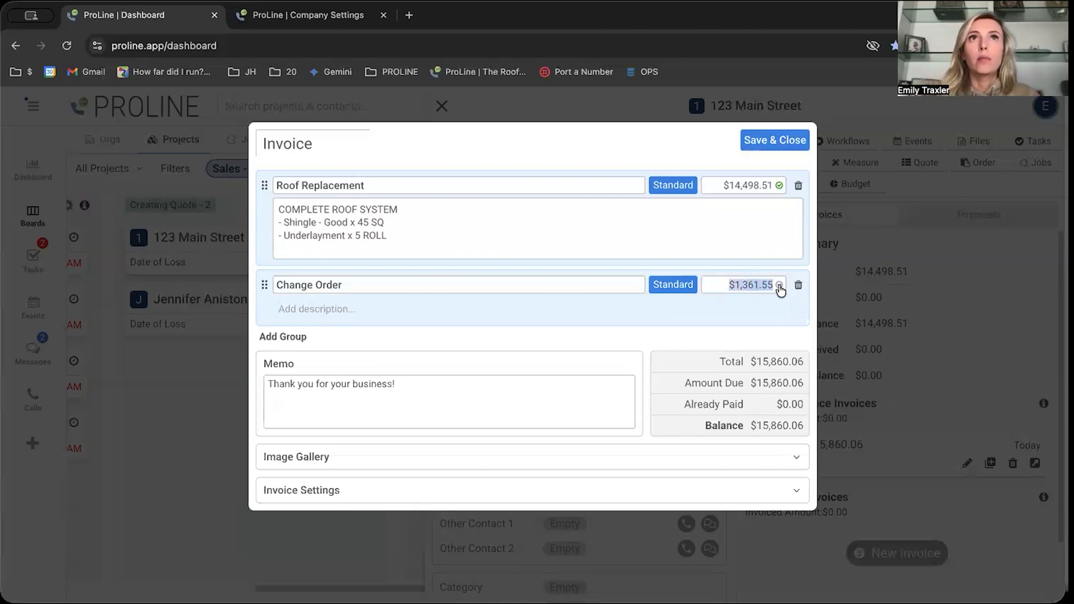
left_click(673, 285)
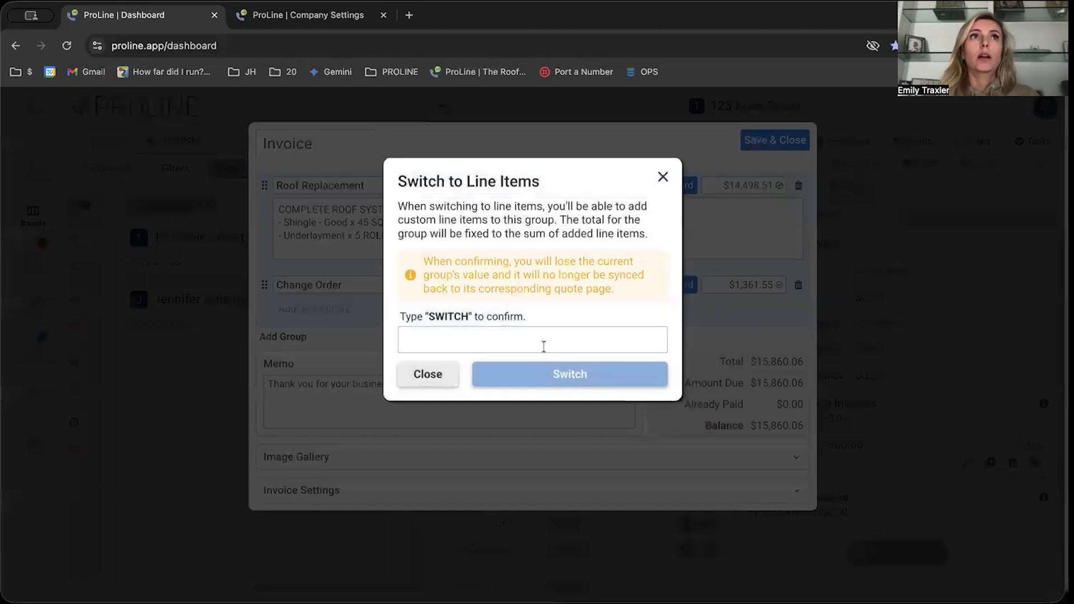
type("SWITCH")
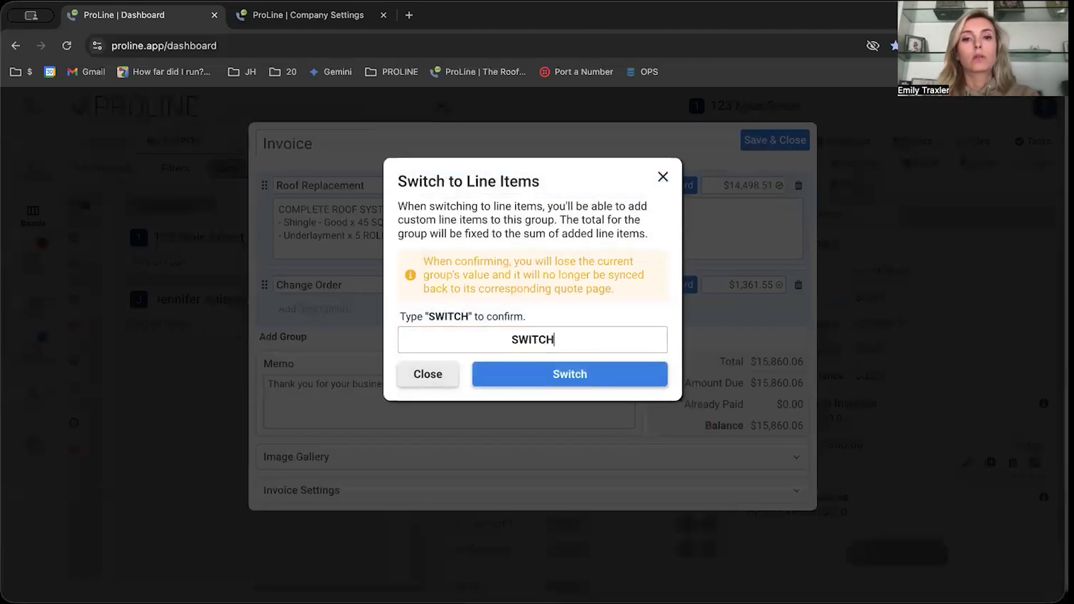
left_click(604, 377)
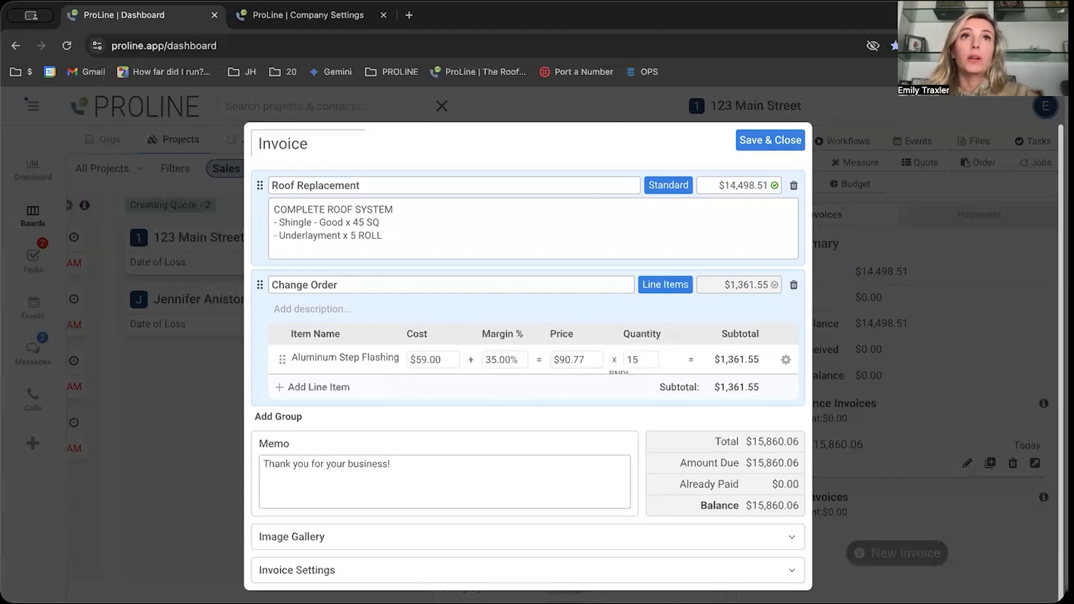
left_click(760, 142)
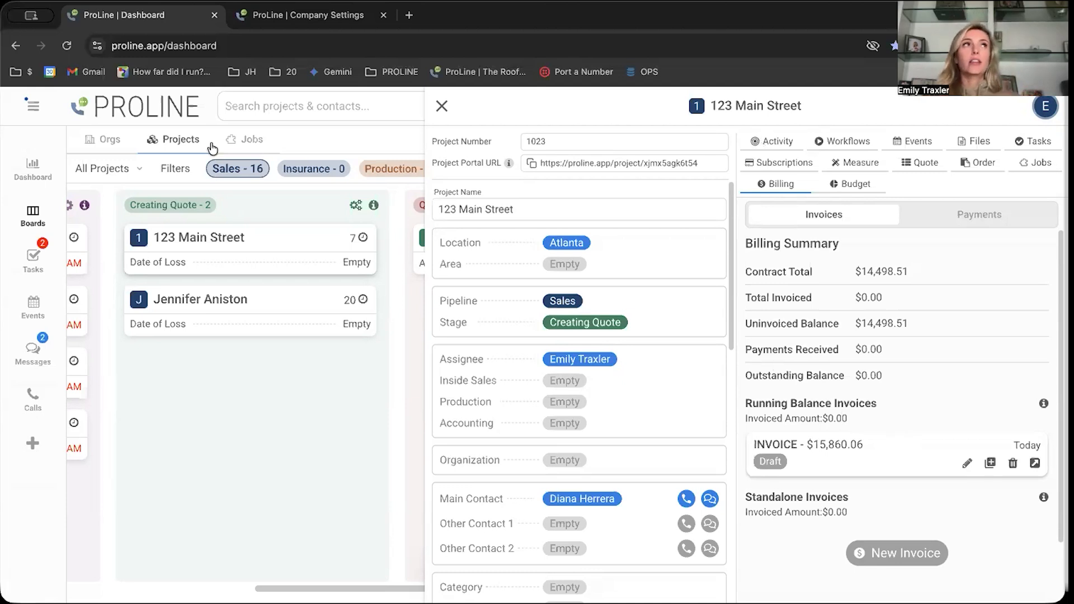
- Open the team's permission profiles and examine the billing access permissions of the Manager profile
left_click(32, 107)
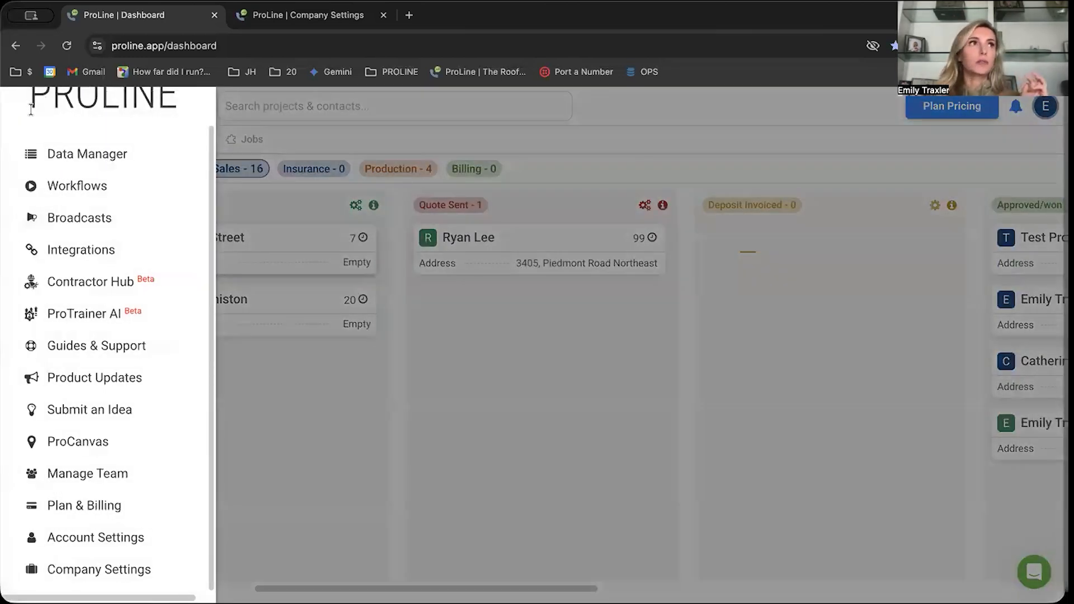
left_click(110, 474)
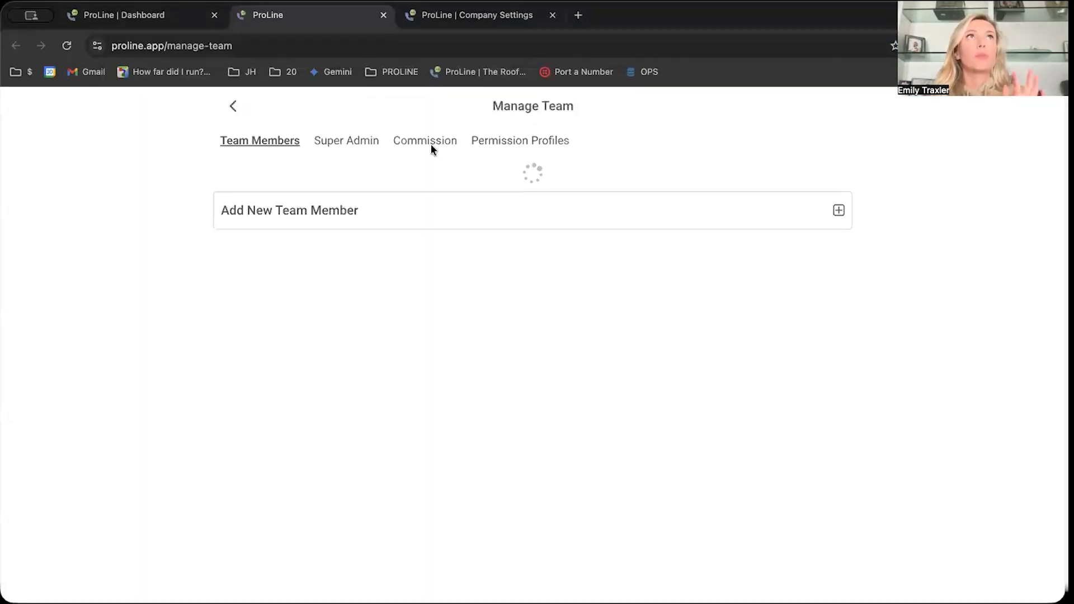
left_click(586, 144)
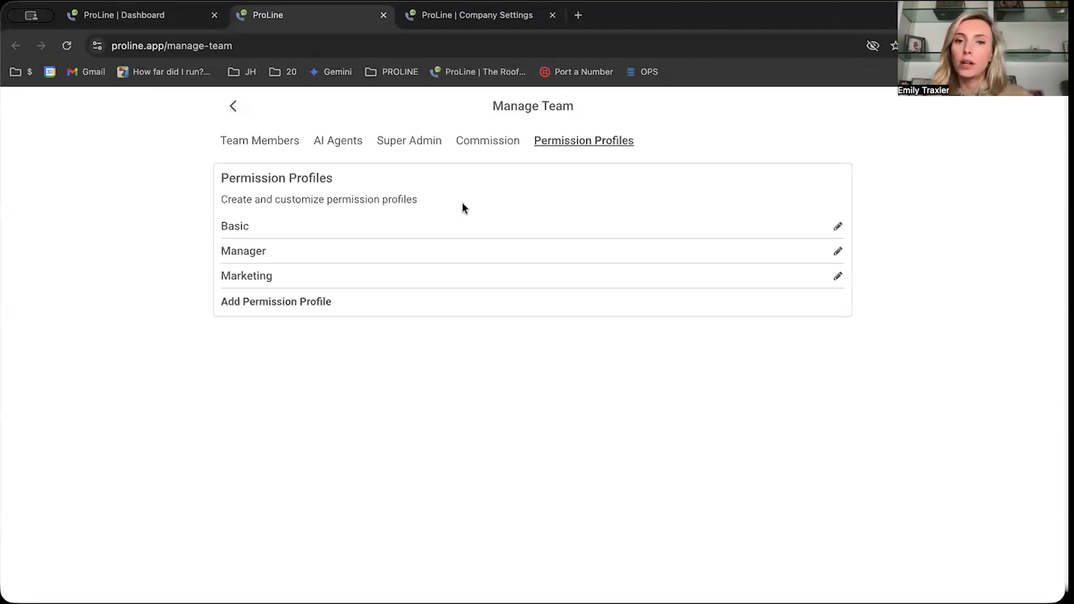
left_click(838, 251)
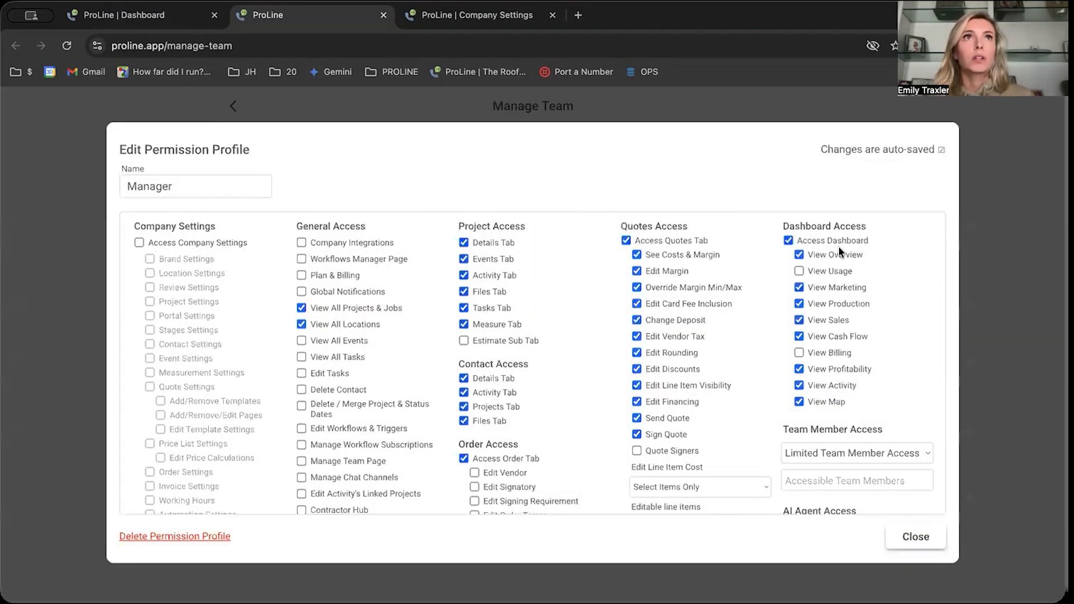
scroll(552, 380, "down", 5)
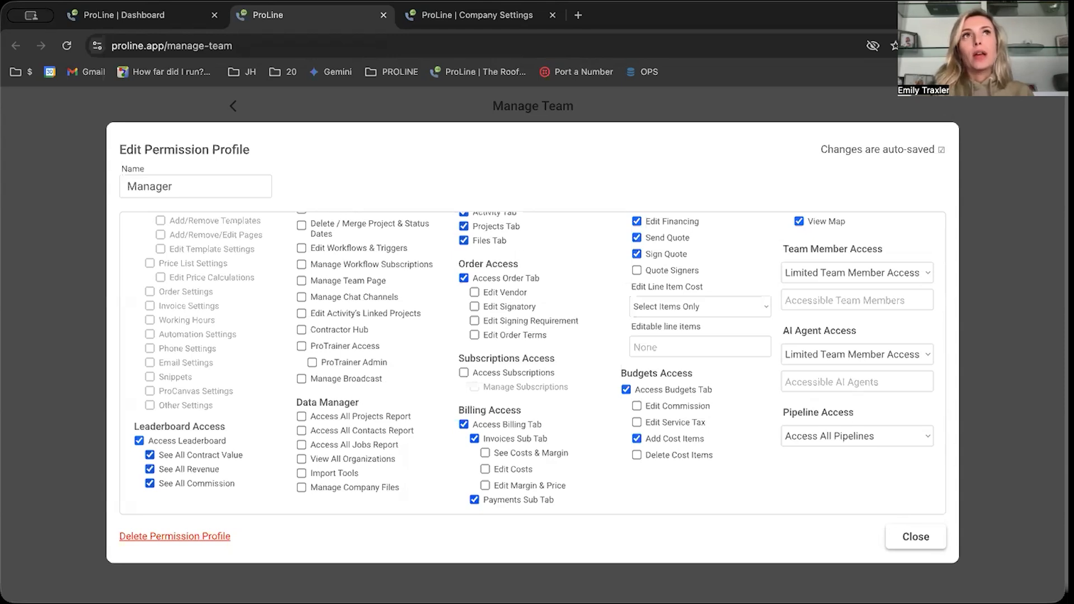
- Return to the dashboard and preview the draft invoice in the billing of the first Creating Quote project
left_click(134, 15)
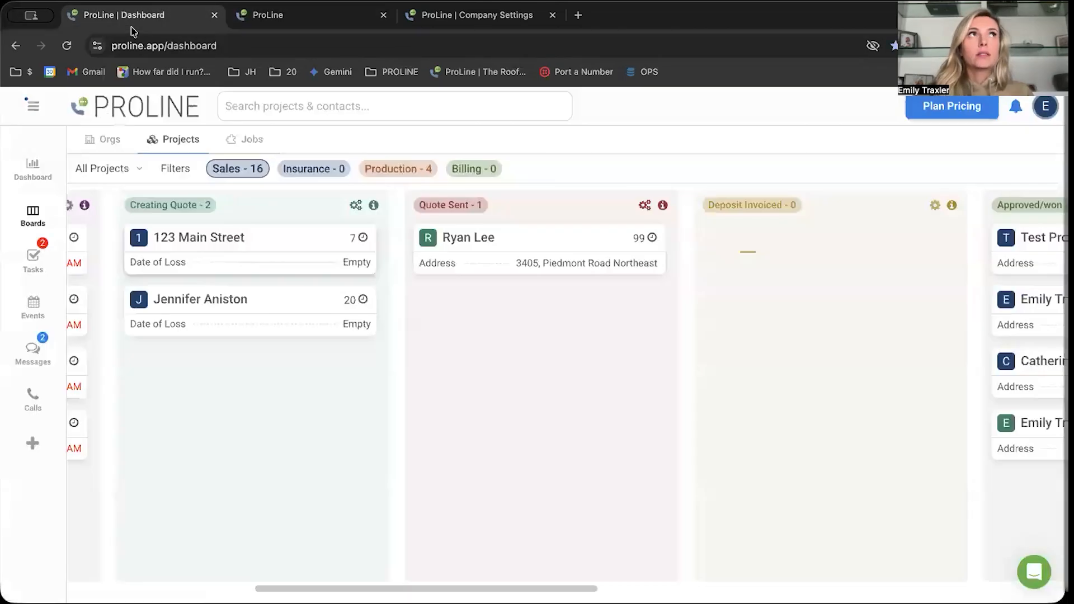
left_click(307, 256)
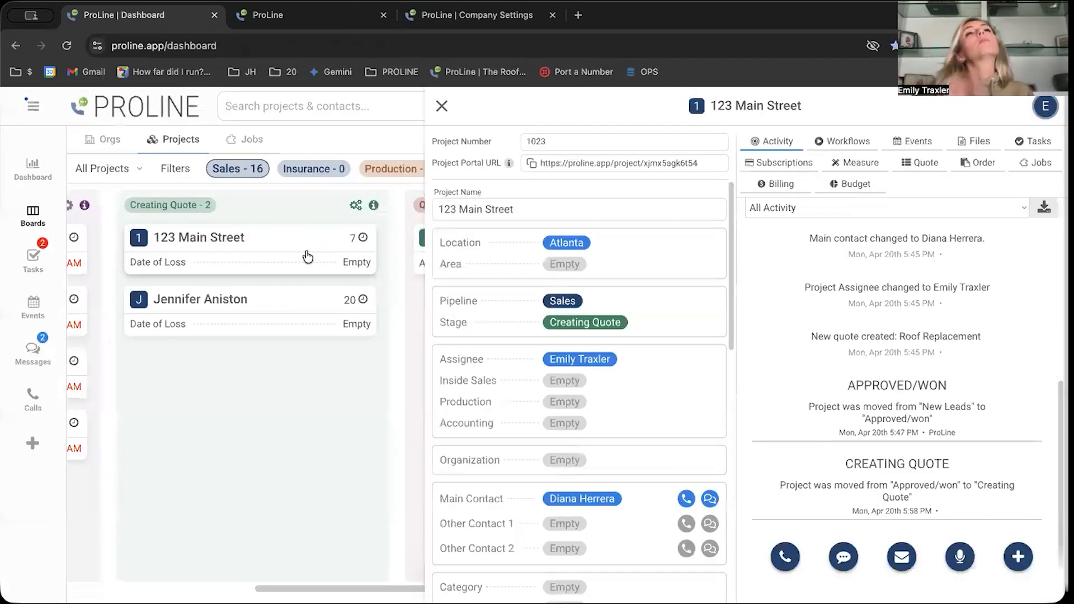
left_click(780, 185)
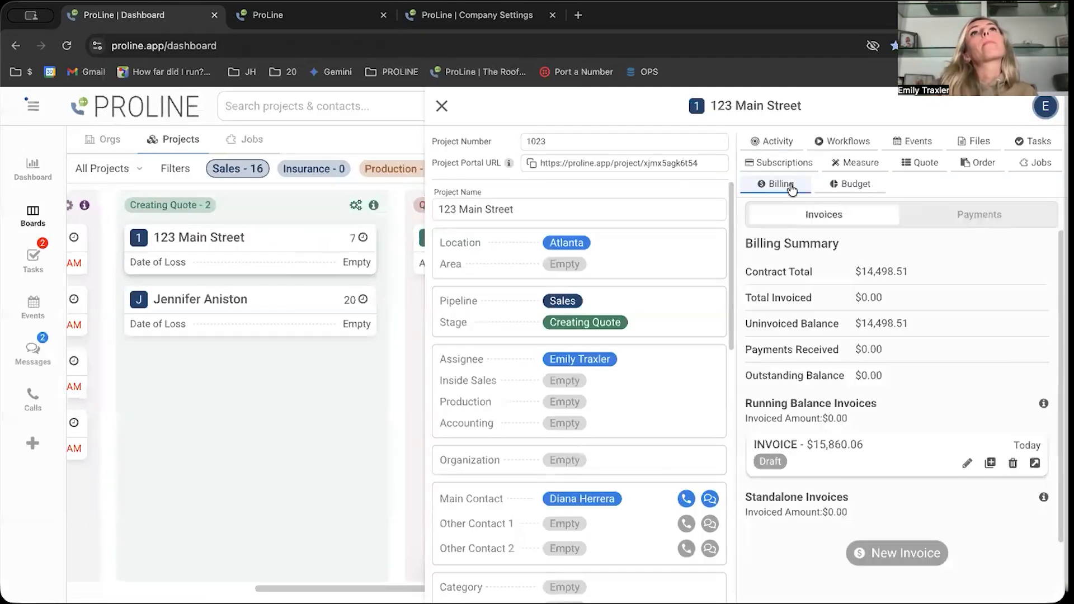
left_click(1034, 463)
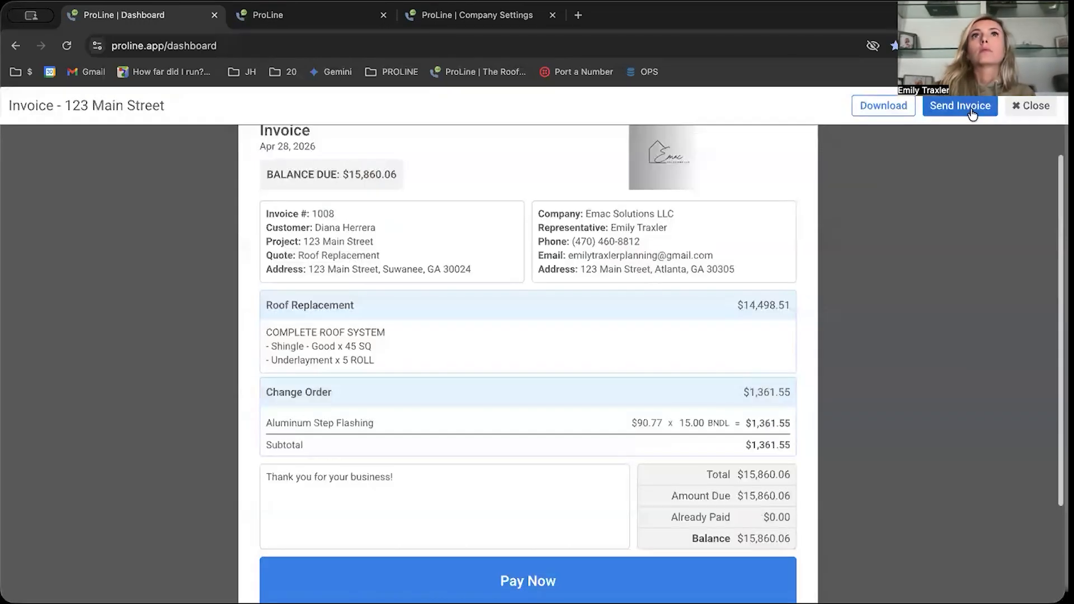
- Send the invoice to the project's main contact by text message and email, and close the preview
left_click(950, 108)
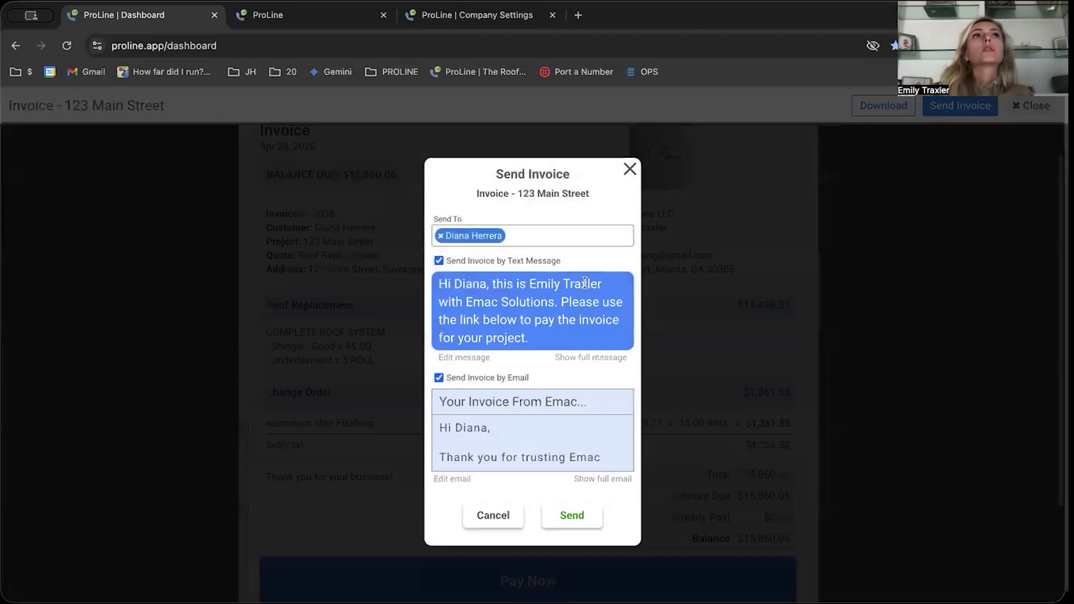
left_click(572, 515)
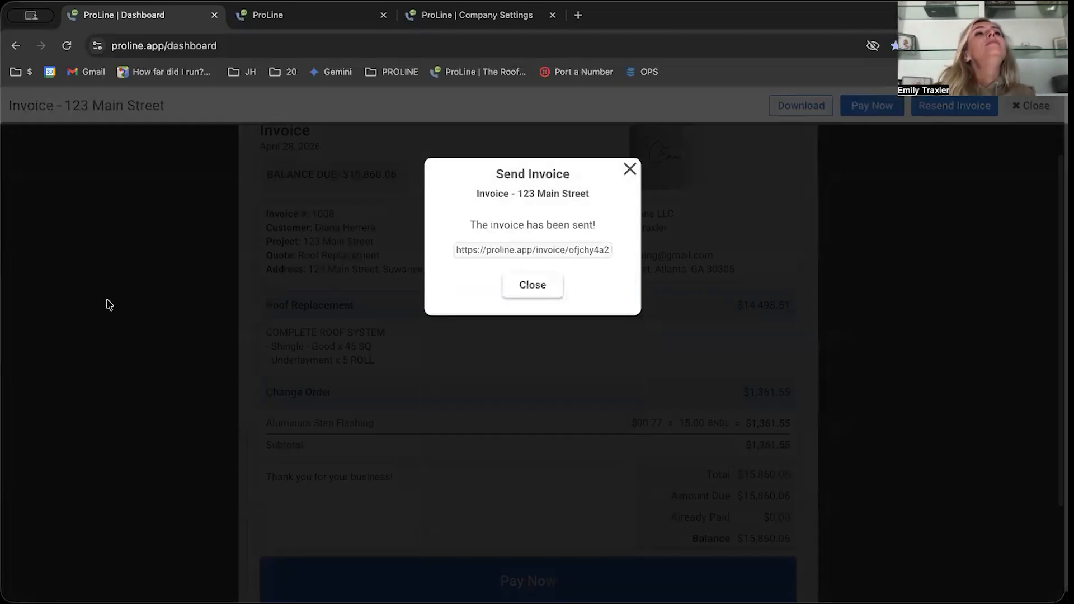
left_click(532, 285)
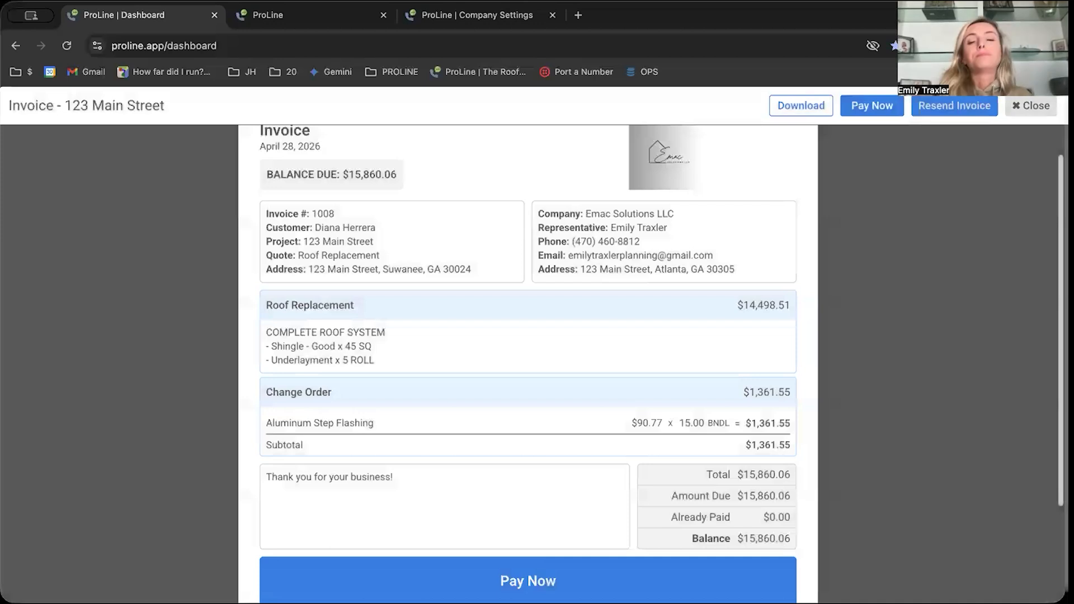
key("Escape")
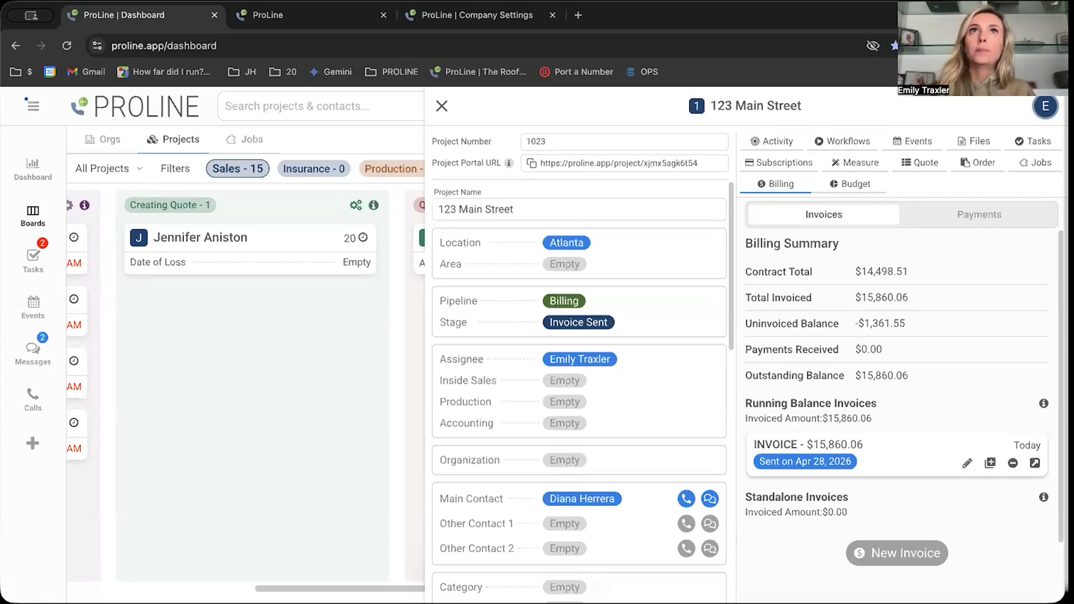
- Open the project's budget to examine its cost line items
left_click(868, 185)
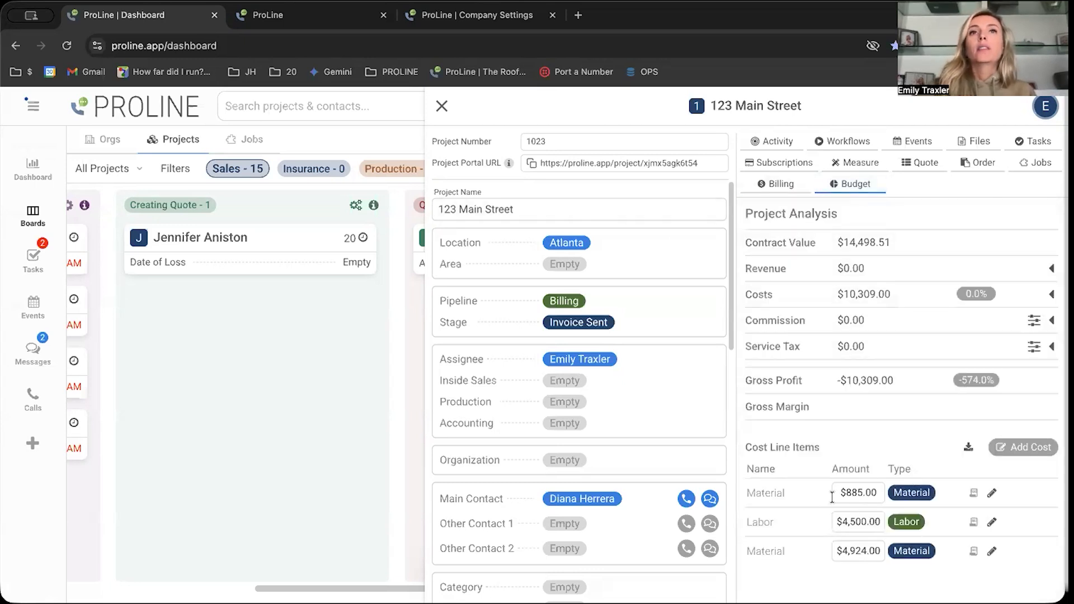